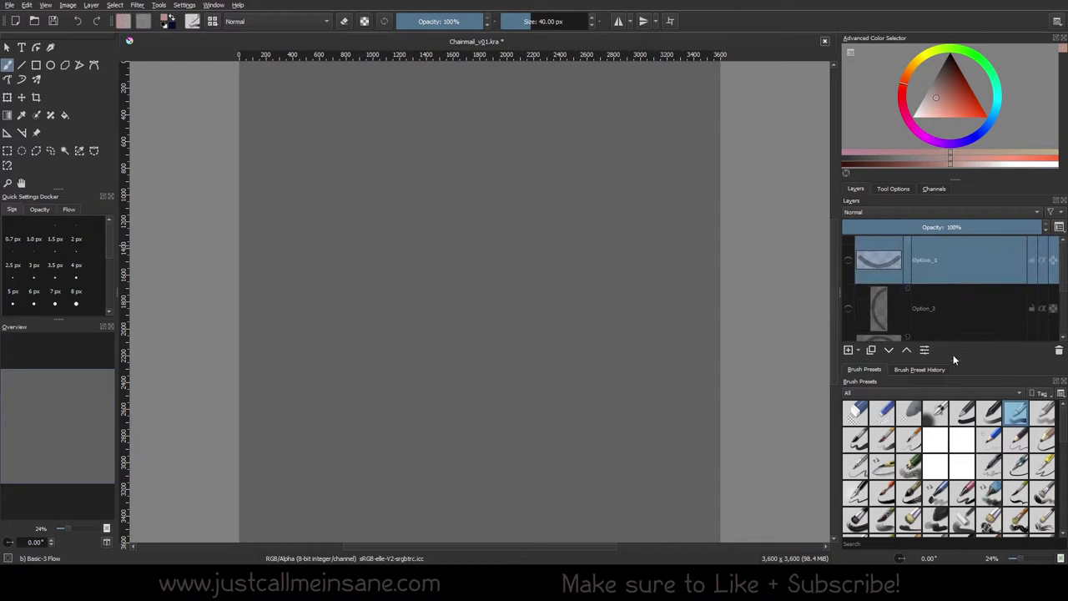
Drag the Layers/Brush Presets splitter down so Option_1, Option_2, Option_3 and background all show
{"action": "left_click_drag", "start_coordinate": [954, 355], "coordinate": [953, 423]}
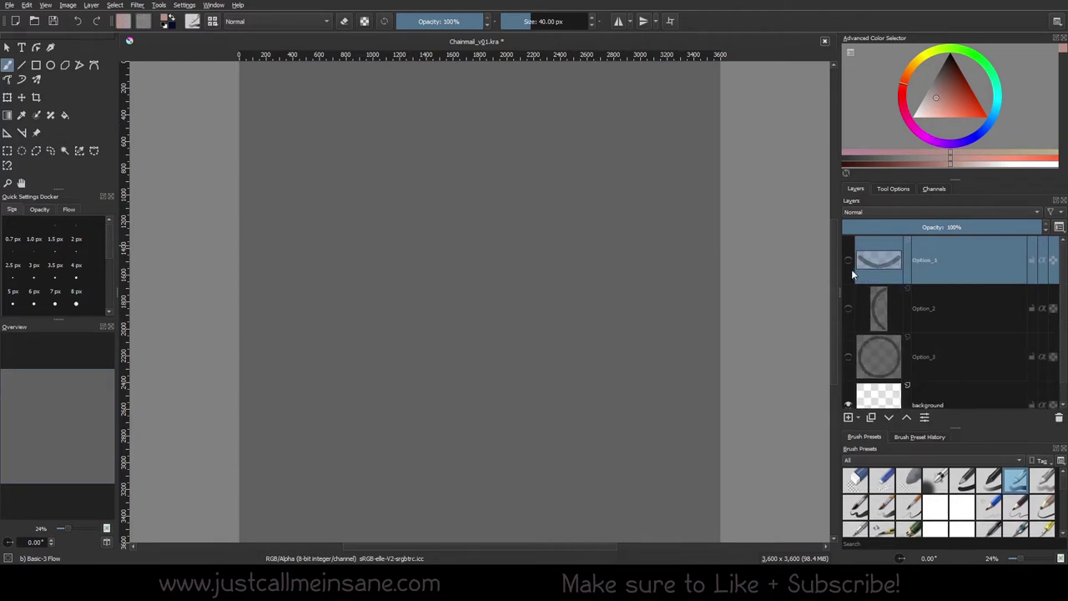
Turn on Option_1's visibility to reveal its thick black smile-shaped arc
{"action": "left_click", "coordinate": [849, 261]}
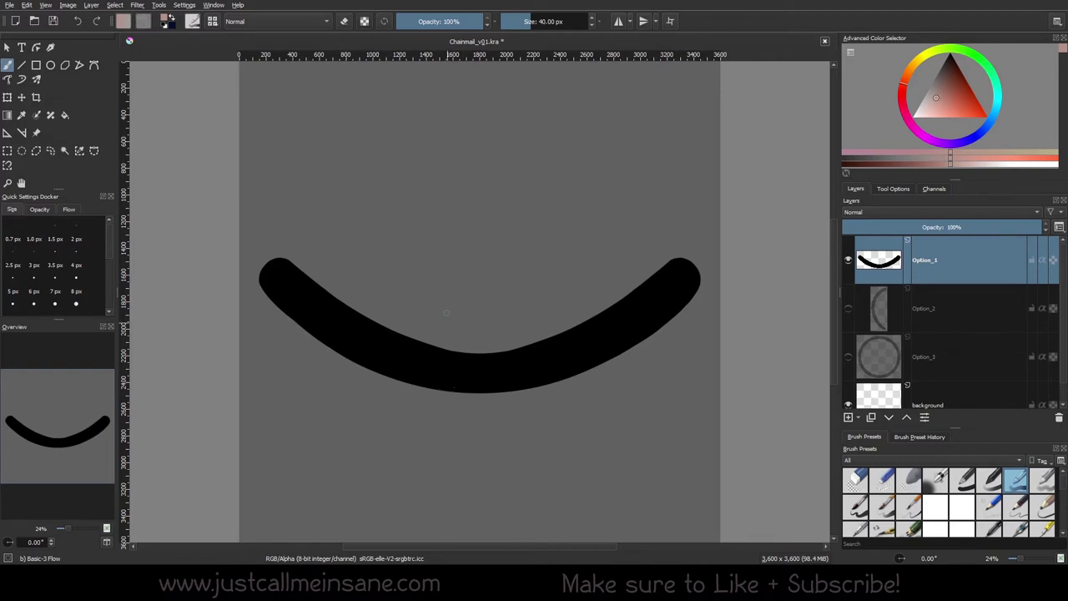
Hide Option_1 and show Option_2, revealing its black '(' arc
{"action": "left_click", "coordinate": [848, 259]}
{"action": "left_click", "coordinate": [848, 309]}
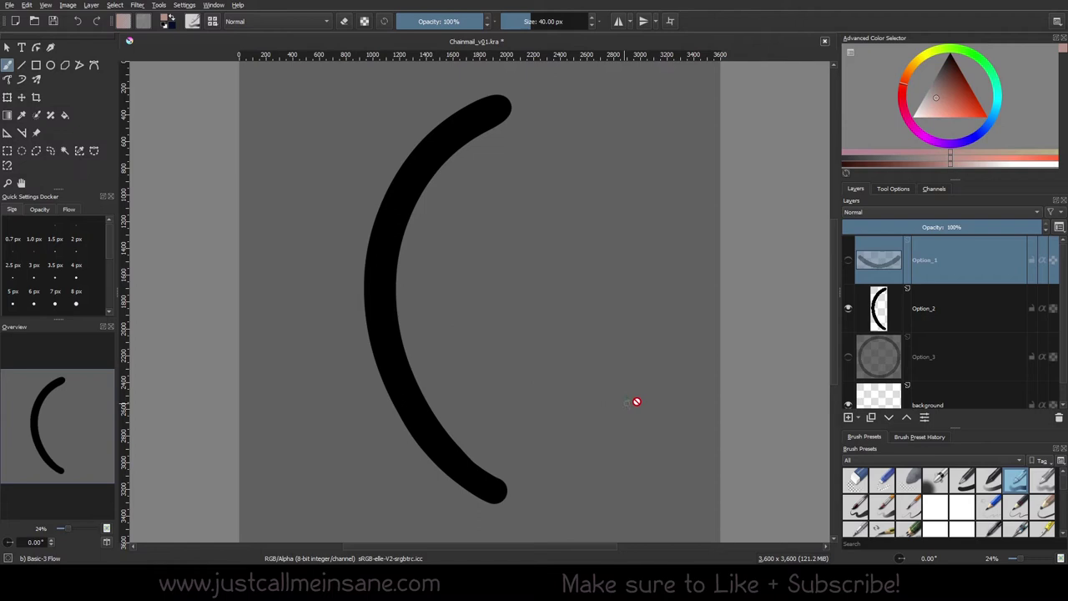
Hide Option_2, show the Option_3 ring layer, and zoom the canvas out
{"action": "left_click", "coordinate": [848, 308]}
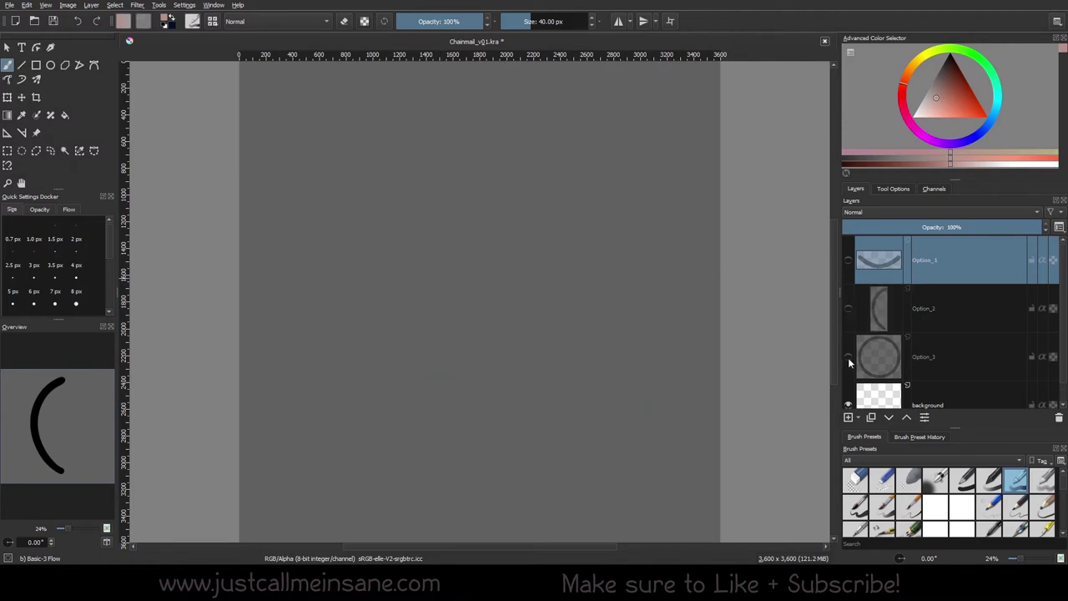
{"action": "left_click", "coordinate": [849, 357]}
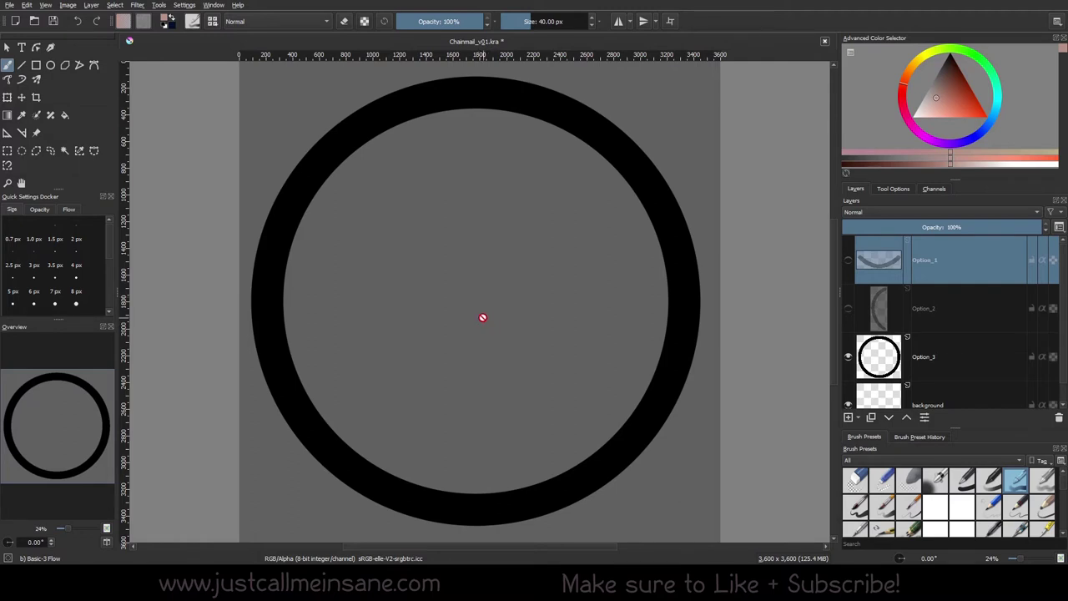
{"action": "scroll", "coordinate": [482, 317], "scroll_direction": "down", "scroll_amount": 1}
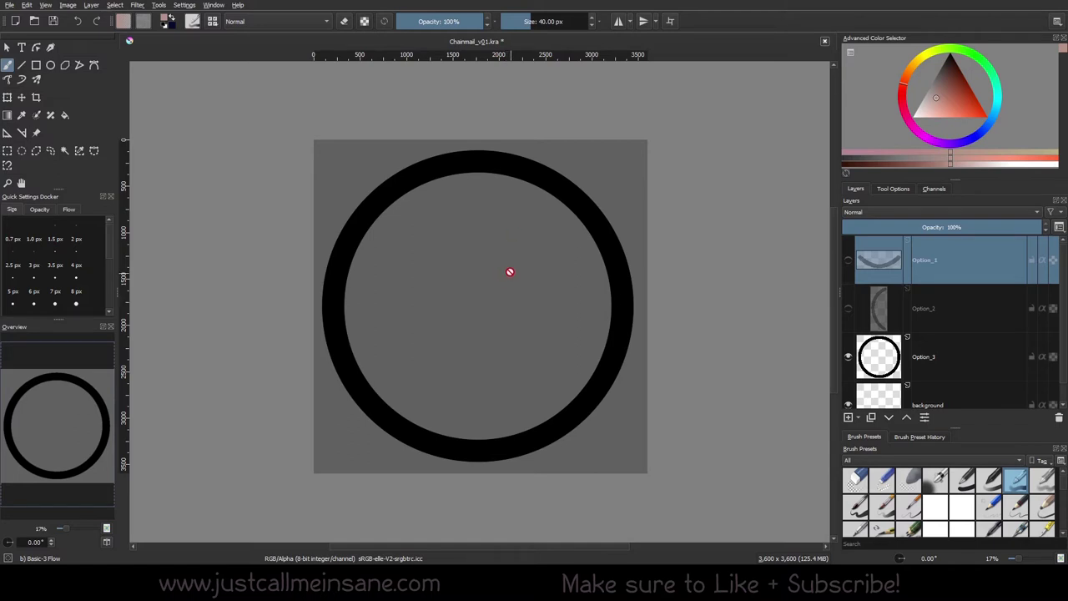
Hide Option_3, add a blank Paint Layer 1, pick black, and enlarge the brush, undoing a test stroke
{"action": "left_click", "coordinate": [848, 356]}
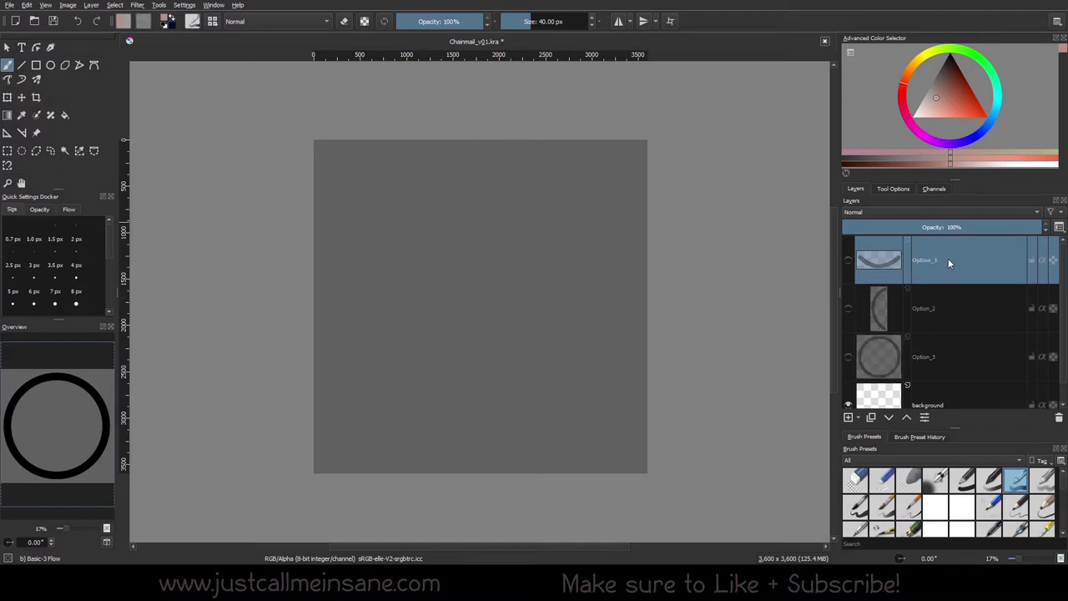
{"action": "left_click", "coordinate": [848, 417]}
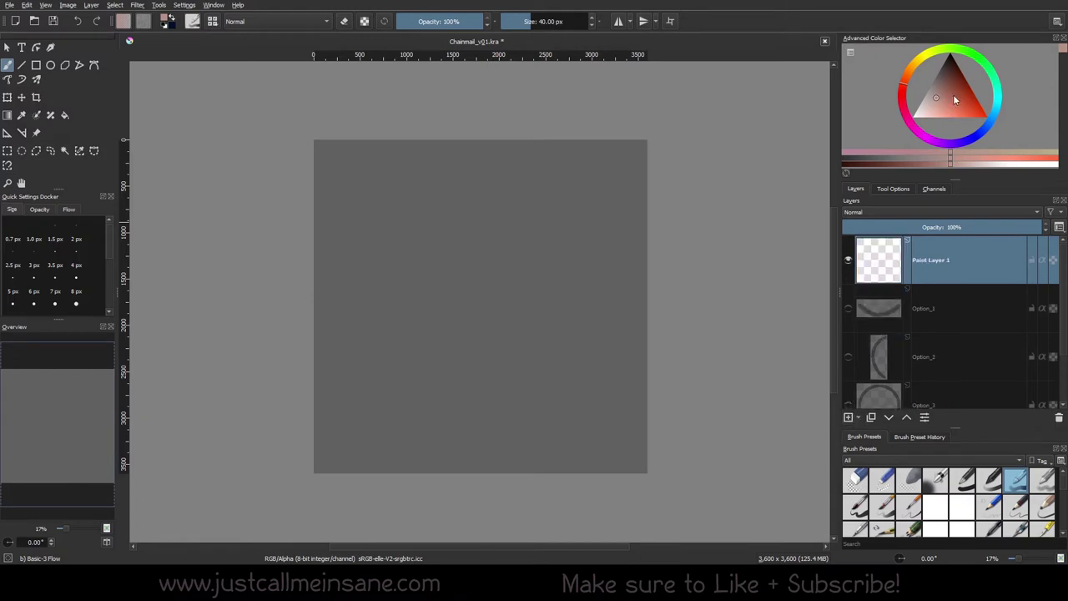
{"action": "left_click_drag", "start_coordinate": [956, 99], "coordinate": [951, 56]}
{"action": "mouse_move", "coordinate": [491, 237]}
{"action": "left_mouse_down"}
{"action": "mouse_move", "coordinate": [480, 244]}
{"action": "mouse_move", "coordinate": [532, 266]}
{"action": "mouse_move", "coordinate": [564, 255]}
{"action": "left_mouse_up"}
{"action": "mouse_move", "coordinate": [468, 211]}
{"action": "left_mouse_down"}
{"action": "mouse_move", "coordinate": [455, 253]}
{"action": "mouse_move", "coordinate": [488, 367]}
{"action": "left_mouse_up"}
{"action": "key", "text": "ctrl+z"}
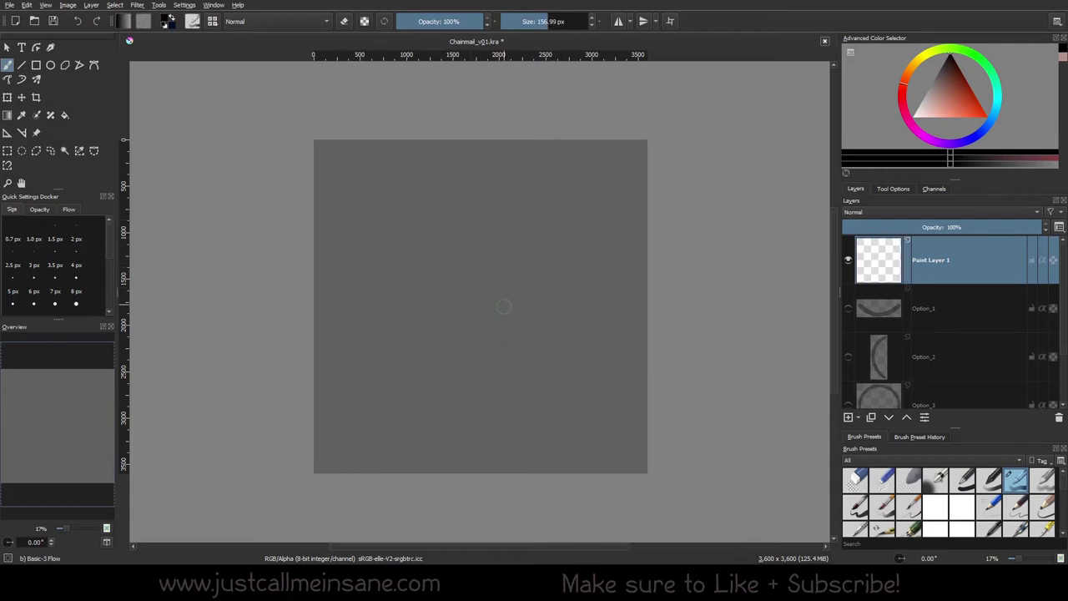
Switch to the Custom Ink preset, raise its size to about 212 px, and undo two trial '(' arcs
{"action": "right_click", "coordinate": [503, 307]}
{"action": "left_click", "coordinate": [516, 241]}
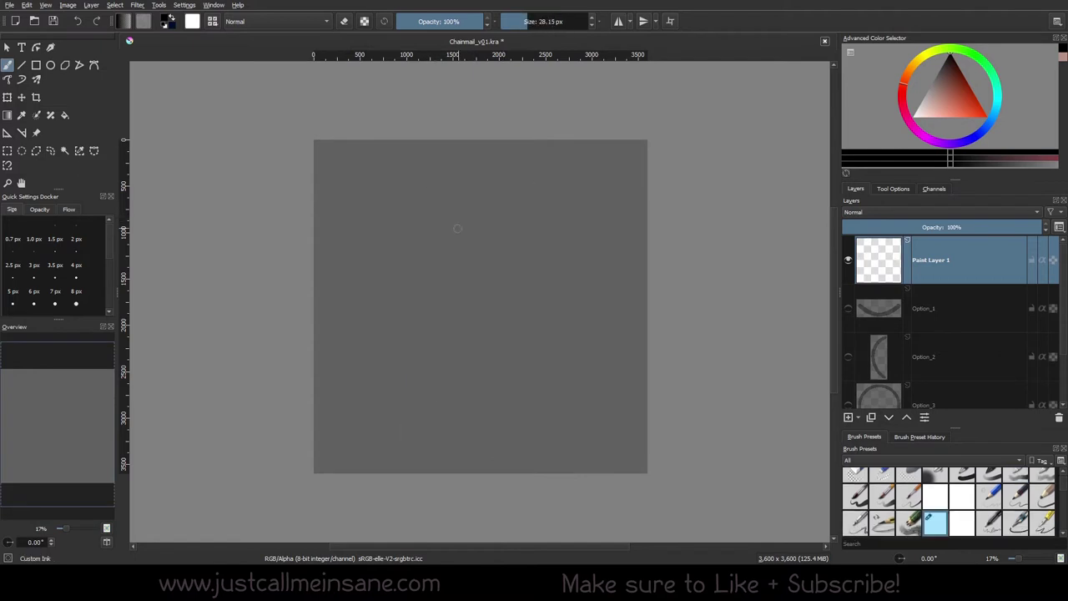
{"action": "left_click_drag", "start_coordinate": [501, 295], "coordinate": [526, 295]}
{"action": "left_click_drag", "start_coordinate": [475, 243], "coordinate": [481, 257]}
{"action": "mouse_move", "coordinate": [460, 170]}
{"action": "left_mouse_down"}
{"action": "mouse_move", "coordinate": [447, 228]}
{"action": "mouse_move", "coordinate": [472, 389]}
{"action": "mouse_move", "coordinate": [481, 178]}
{"action": "mouse_move", "coordinate": [483, 384]}
{"action": "left_mouse_up"}
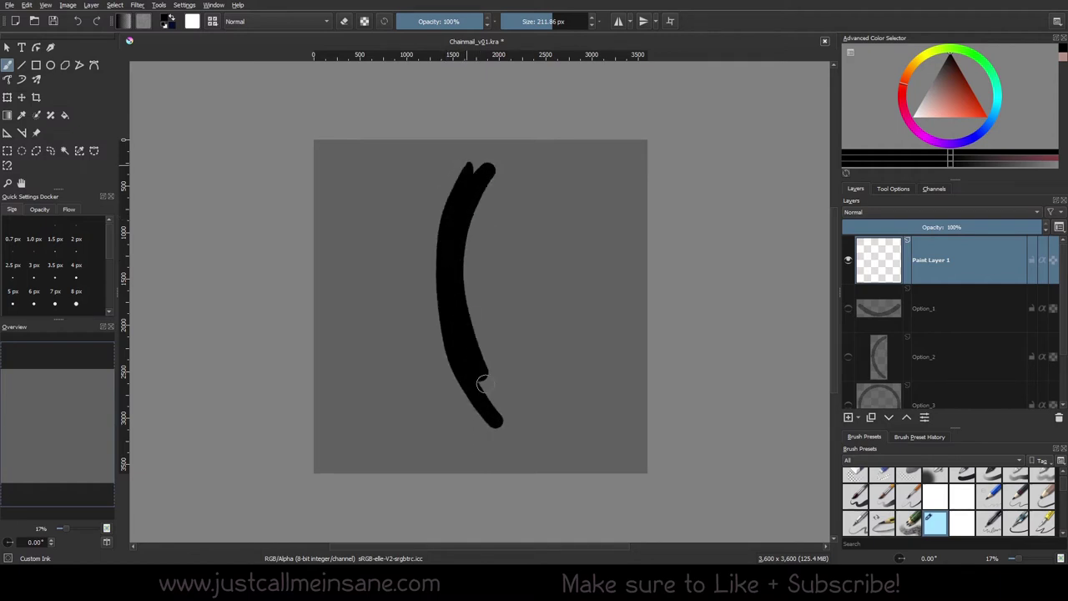
{"action": "key", "text": "ctrl+z"}
{"action": "left_click_drag", "start_coordinate": [466, 174], "coordinate": [489, 427]}
{"action": "key", "text": "ctrl+z"}
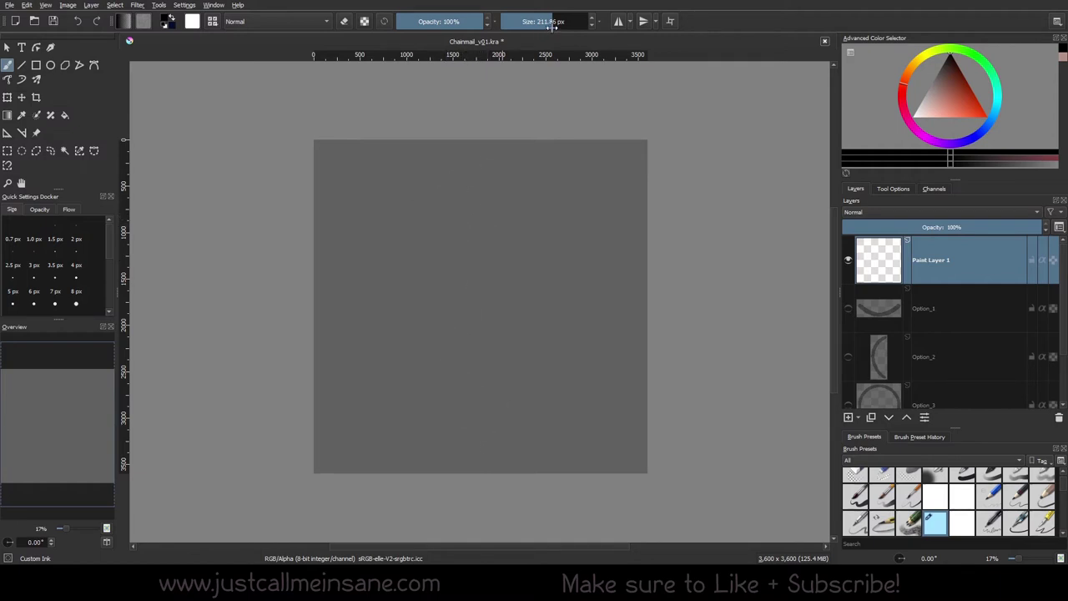
Set the brush size to 279.53 px, pick black, and brush a '(' arc down the canvas
{"action": "left_click_drag", "start_coordinate": [551, 27], "coordinate": [557, 27]}
{"action": "left_click", "coordinate": [952, 61]}
{"action": "mouse_move", "coordinate": [466, 199]}
{"action": "left_mouse_down"}
{"action": "mouse_move", "coordinate": [429, 353]}
{"action": "mouse_move", "coordinate": [490, 414]}
{"action": "left_mouse_up"}
Repaint a tapered black arc, then shade its top, bottom and middle with light grey
{"action": "key", "text": "ctrl+z"}
{"action": "mouse_move", "coordinate": [470, 182]}
{"action": "left_mouse_down"}
{"action": "mouse_move", "coordinate": [443, 227]}
{"action": "mouse_move", "coordinate": [484, 412]}
{"action": "left_mouse_up"}
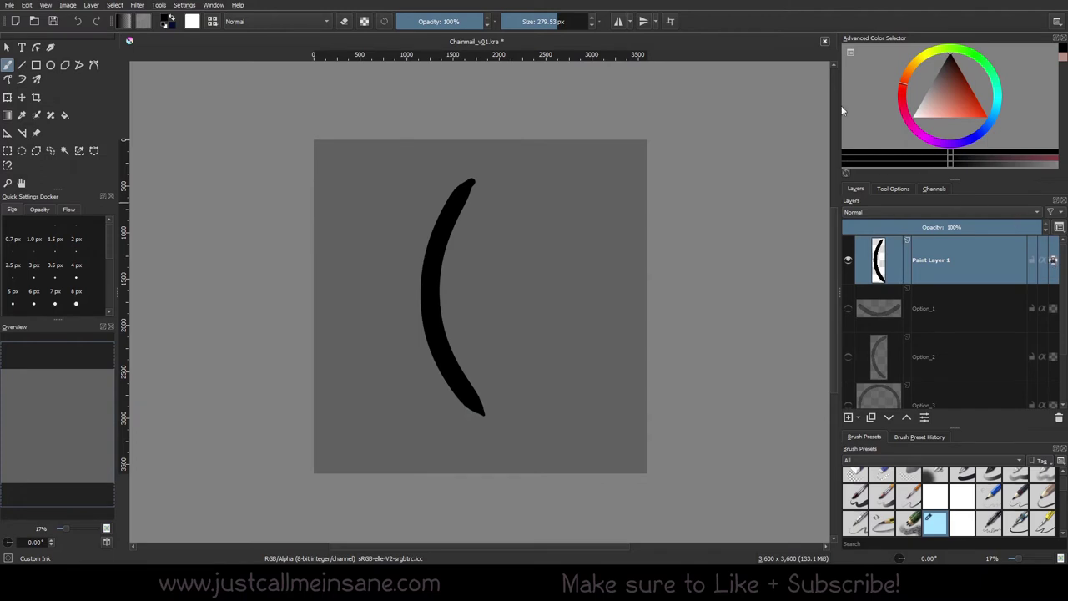
{"action": "left_click", "coordinate": [929, 88]}
{"action": "left_click_drag", "start_coordinate": [434, 239], "coordinate": [468, 185]}
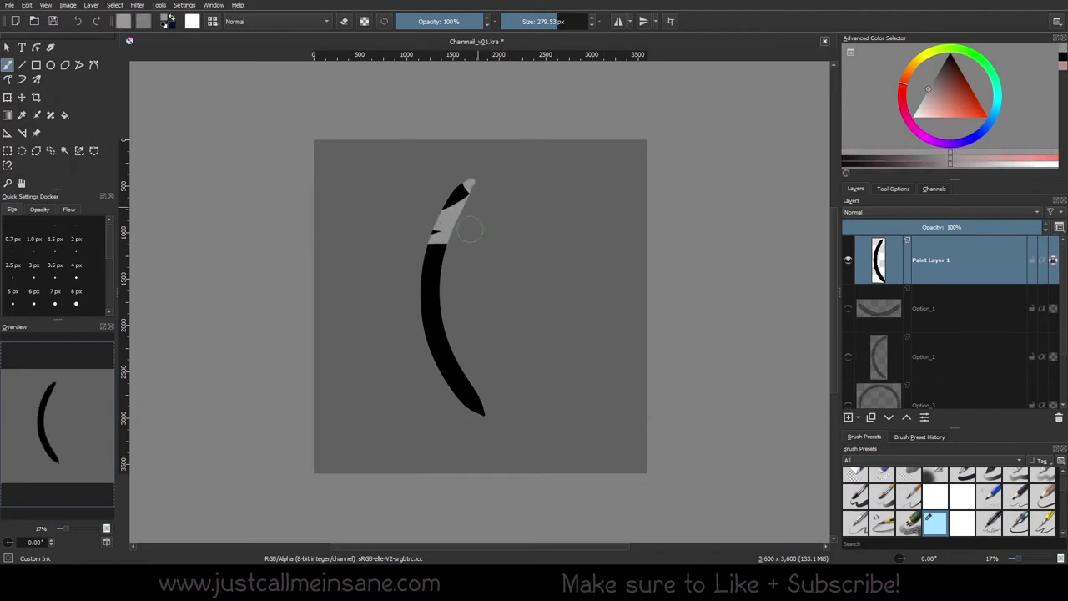
{"action": "mouse_move", "coordinate": [433, 338]}
{"action": "left_mouse_down"}
{"action": "mouse_move", "coordinate": [455, 379]}
{"action": "mouse_move", "coordinate": [475, 399]}
{"action": "left_mouse_up"}
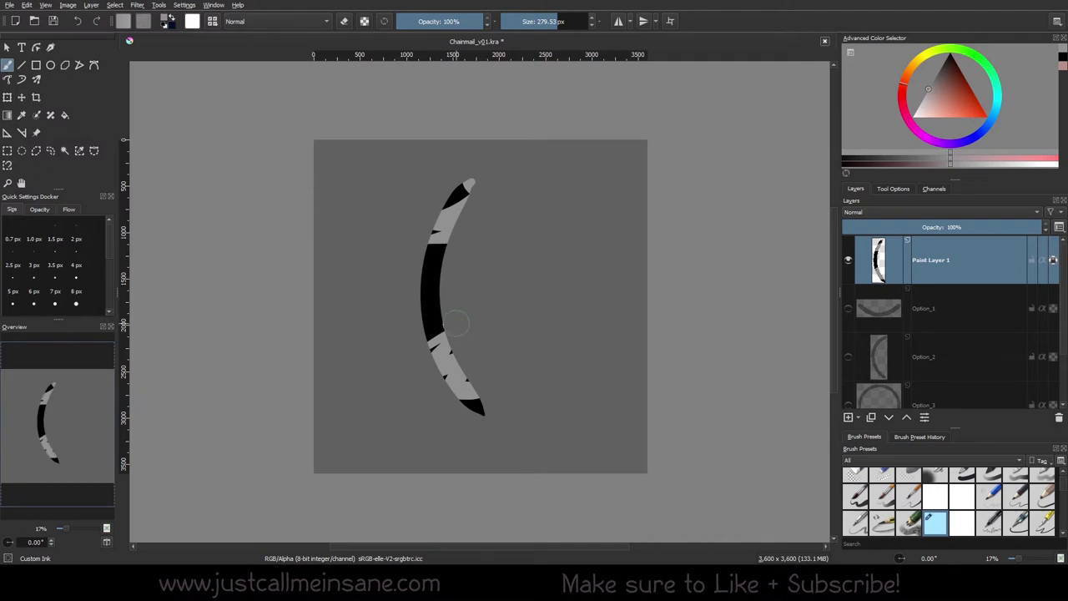
{"action": "left_click_drag", "start_coordinate": [430, 312], "coordinate": [433, 297]}
Add lighter highlights to the arc's middle and blend the shading with an enlarged Blender Blur brush
{"action": "left_click_drag", "start_coordinate": [931, 97], "coordinate": [915, 111]}
{"action": "mouse_move", "coordinate": [449, 250]}
{"action": "left_mouse_down"}
{"action": "mouse_move", "coordinate": [442, 277]}
{"action": "mouse_move", "coordinate": [424, 301]}
{"action": "left_mouse_up"}
{"action": "right_click", "coordinate": [444, 288]}
{"action": "left_click", "coordinate": [505, 313]}
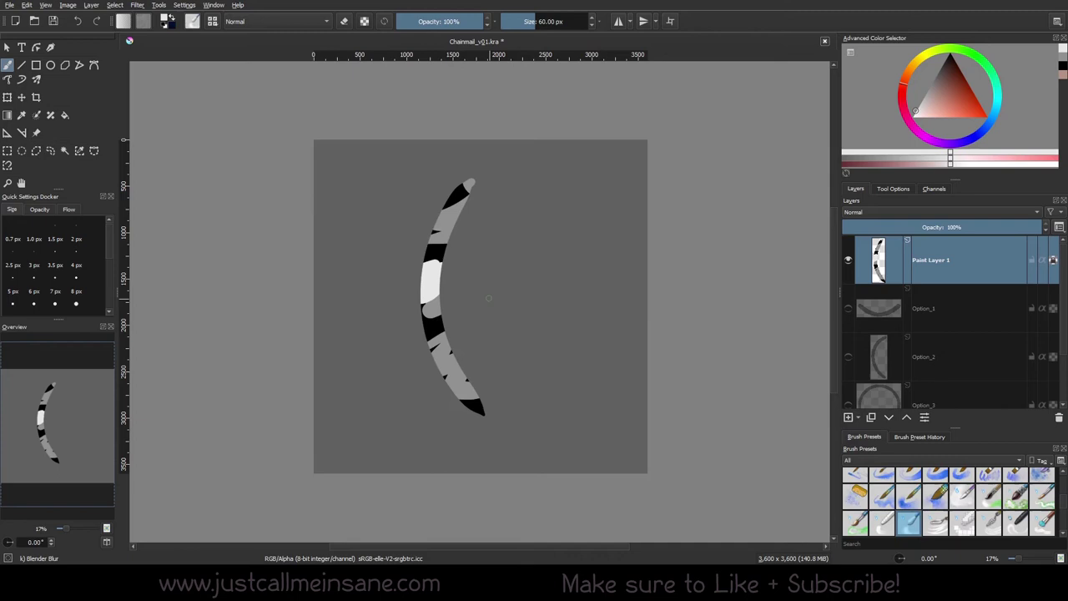
{"action": "key", "text": "bracketright"}
{"action": "key", "text": "bracketright"}
{"action": "mouse_move", "coordinate": [433, 327]}
{"action": "left_mouse_down"}
{"action": "mouse_move", "coordinate": [431, 280]}
{"action": "mouse_move", "coordinate": [434, 342]}
{"action": "mouse_move", "coordinate": [444, 230]}
{"action": "mouse_move", "coordinate": [433, 263]}
{"action": "mouse_move", "coordinate": [443, 238]}
{"action": "mouse_move", "coordinate": [434, 292]}
{"action": "mouse_move", "coordinate": [451, 207]}
{"action": "mouse_move", "coordinate": [438, 291]}
{"action": "left_mouse_up"}
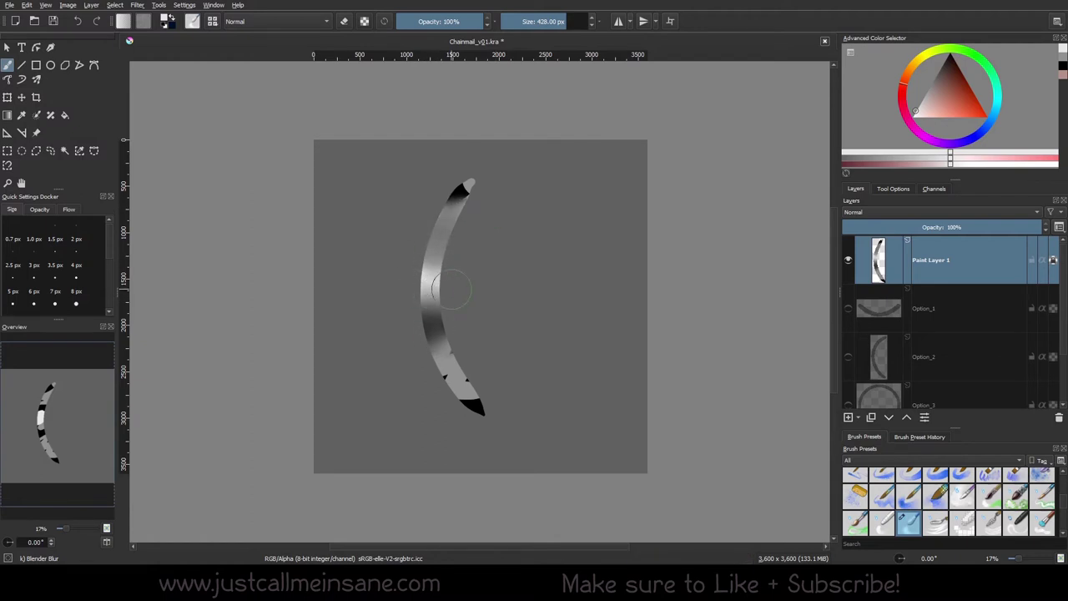
Undo the blending and shading back to the plain black arc, and reselect Custom Ink
{"action": "key", "text": "ctrl+z"}
{"action": "key", "text": "ctrl+z"}
{"action": "key", "text": "ctrl+z"}
{"action": "key", "text": "ctrl+z"}
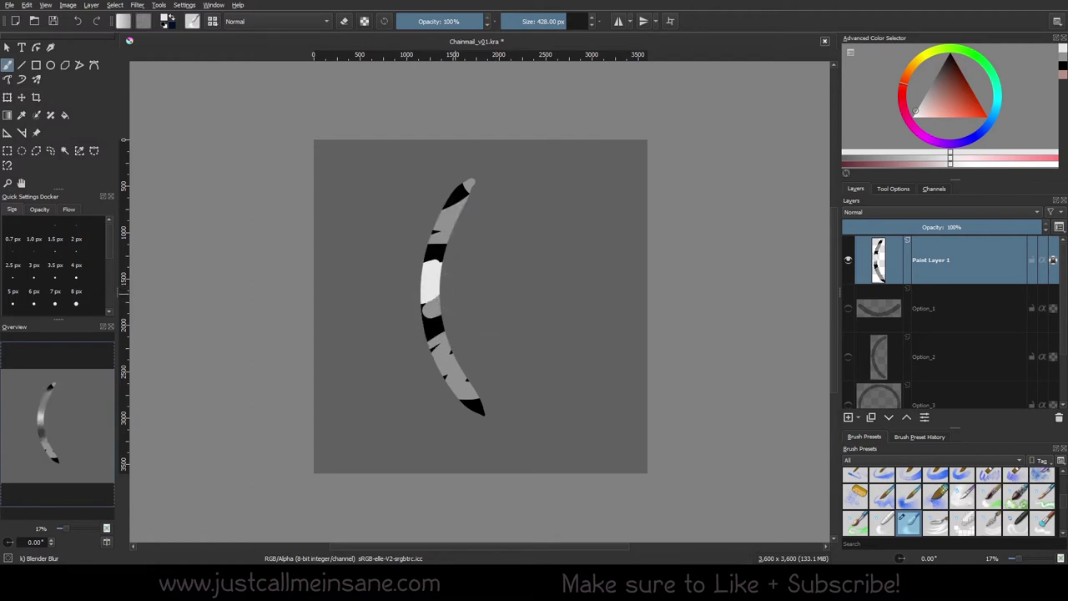
{"action": "key", "text": "ctrl+z"}
{"action": "key", "text": "ctrl+z"}
{"action": "right_click", "coordinate": [441, 317]}
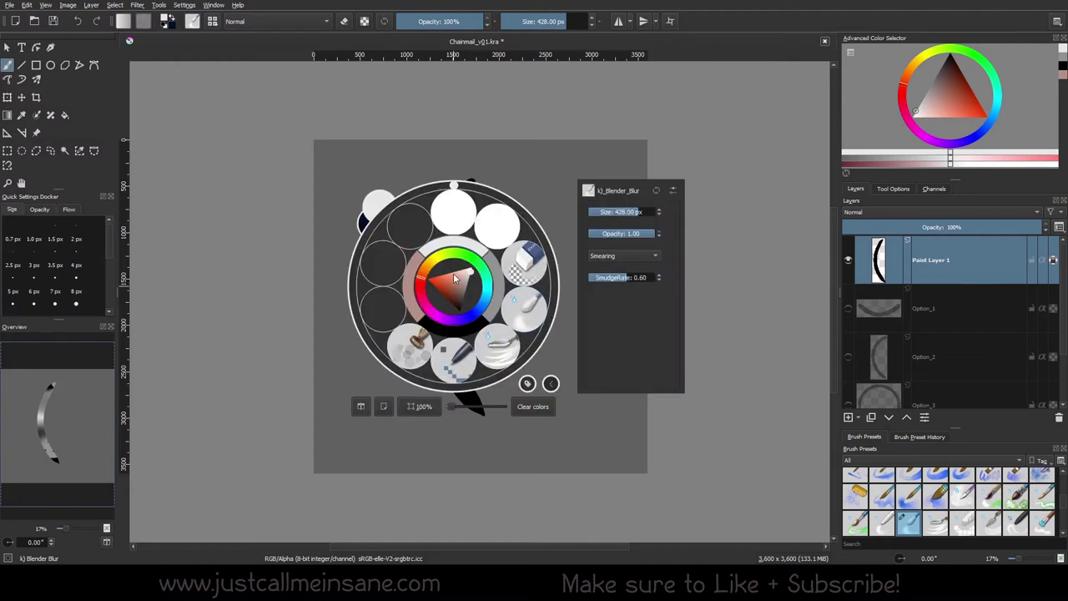
{"action": "left_click", "coordinate": [490, 239]}
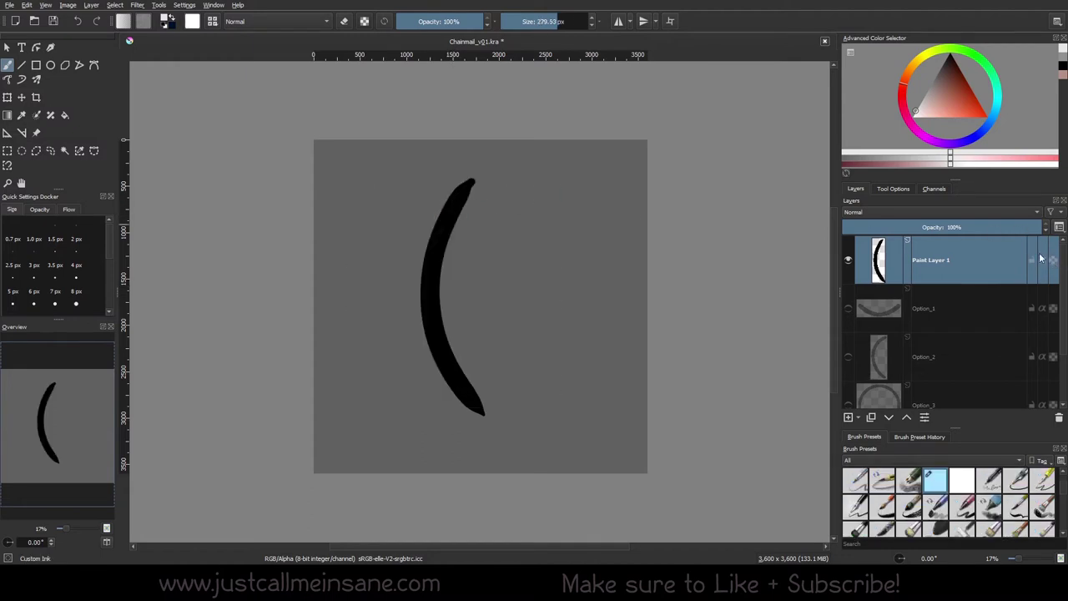
Undo an edge-thickening stroke, then swap left-right mirroring for top-bottom mirroring and undo a test stroke
{"action": "left_click_drag", "start_coordinate": [437, 246], "coordinate": [467, 186]}
{"action": "key", "text": "ctrl+z"}
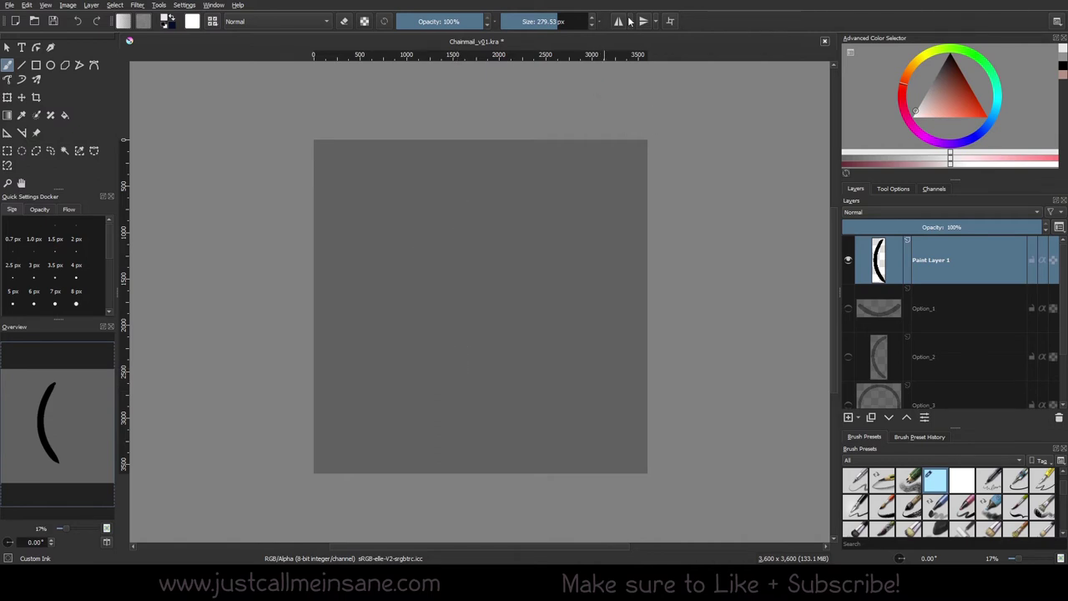
{"action": "left_click", "coordinate": [619, 21]}
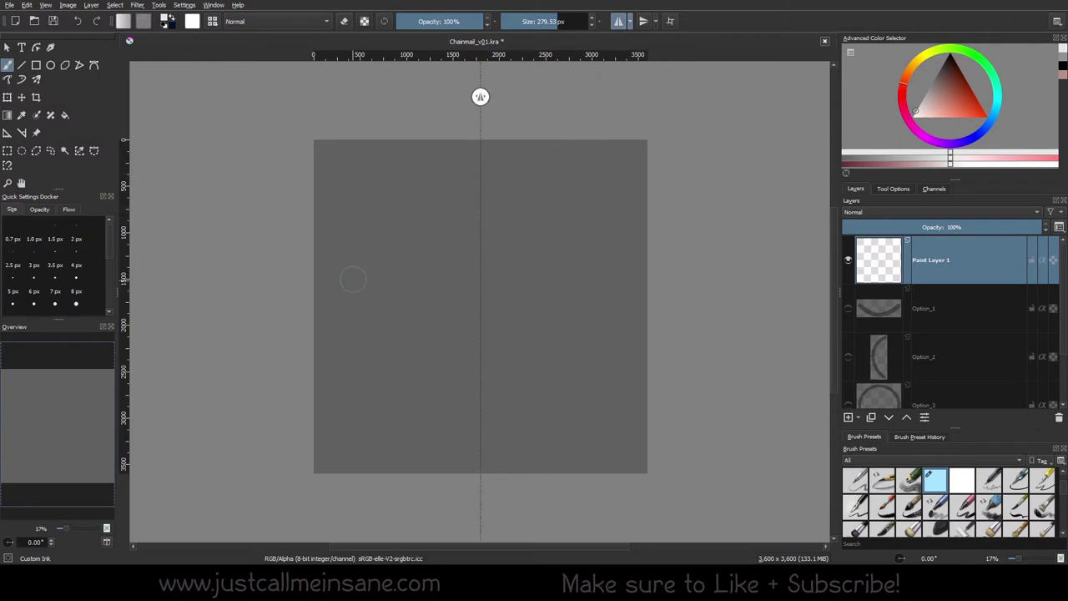
{"action": "left_click", "coordinate": [619, 21]}
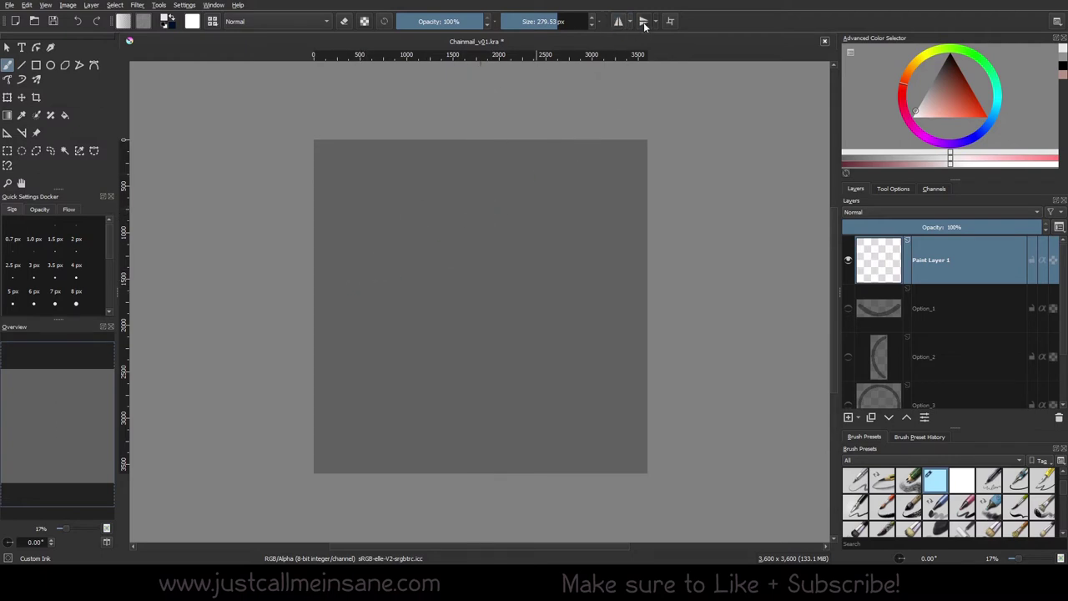
{"action": "left_click", "coordinate": [644, 21]}
{"action": "left_click_drag", "start_coordinate": [444, 180], "coordinate": [438, 302]}
{"action": "key", "text": "ctrl+z"}
Reset the colour to black, try a mirrored arc and edge touch-up, then undo everything including Paint Layer 1
{"action": "key", "text": "d"}
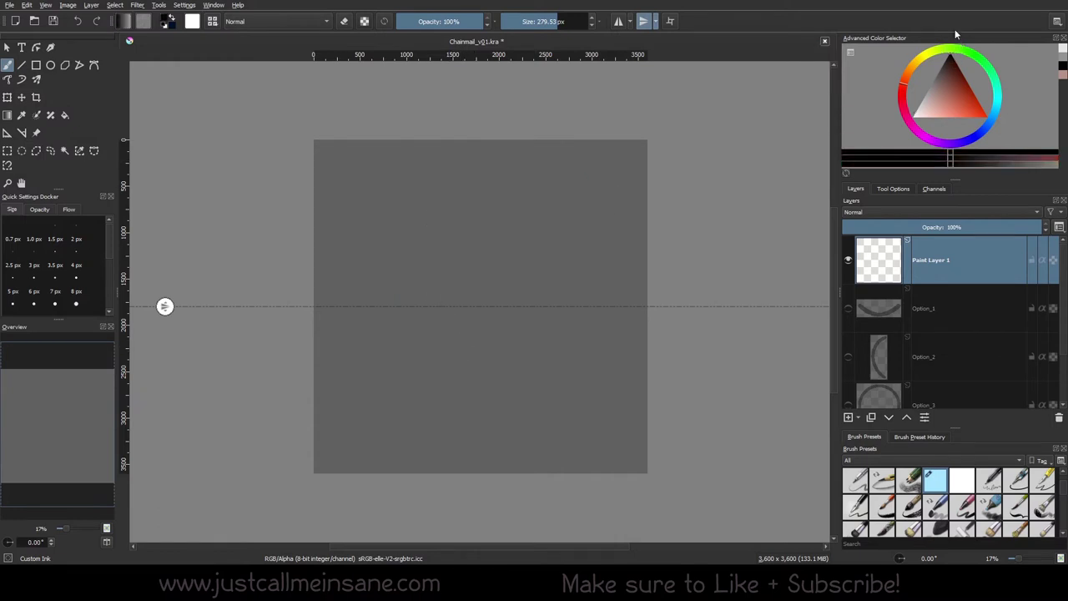
{"action": "mouse_move", "coordinate": [451, 171]}
{"action": "left_mouse_down"}
{"action": "mouse_move", "coordinate": [431, 245]}
{"action": "mouse_move", "coordinate": [461, 361]}
{"action": "mouse_move", "coordinate": [446, 198]}
{"action": "mouse_move", "coordinate": [428, 280]}
{"action": "mouse_move", "coordinate": [434, 334]}
{"action": "mouse_move", "coordinate": [429, 302]}
{"action": "mouse_move", "coordinate": [454, 200]}
{"action": "mouse_move", "coordinate": [472, 178]}
{"action": "mouse_move", "coordinate": [440, 234]}
{"action": "mouse_move", "coordinate": [432, 326]}
{"action": "left_mouse_up"}
{"action": "key", "text": "ctrl+z"}
{"action": "key", "text": "ctrl+z"}
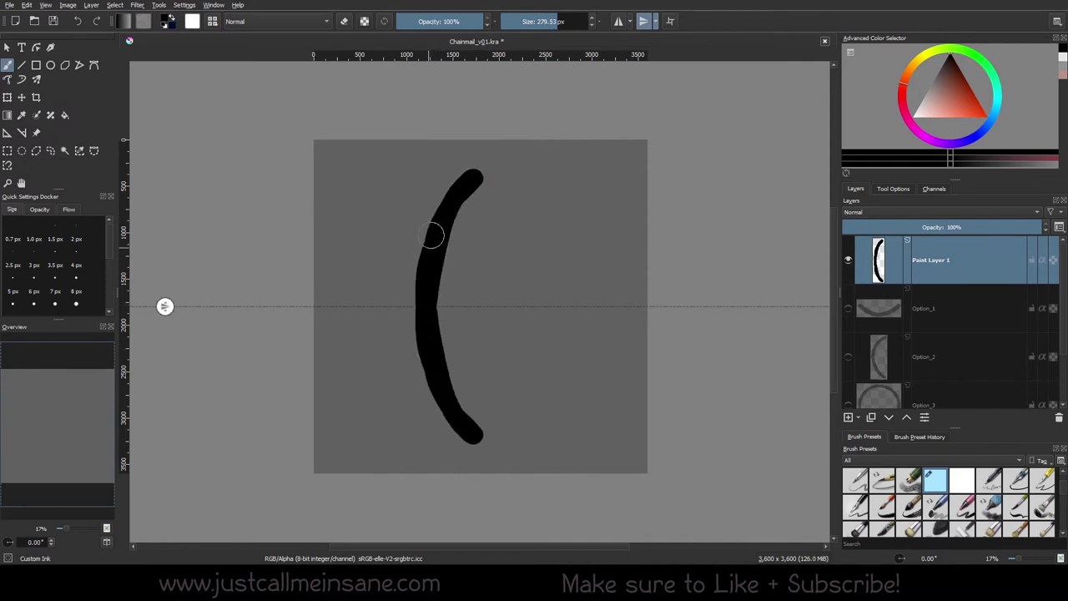
{"action": "left_click_drag", "start_coordinate": [433, 236], "coordinate": [431, 375]}
{"action": "key", "text": "ctrl+z"}
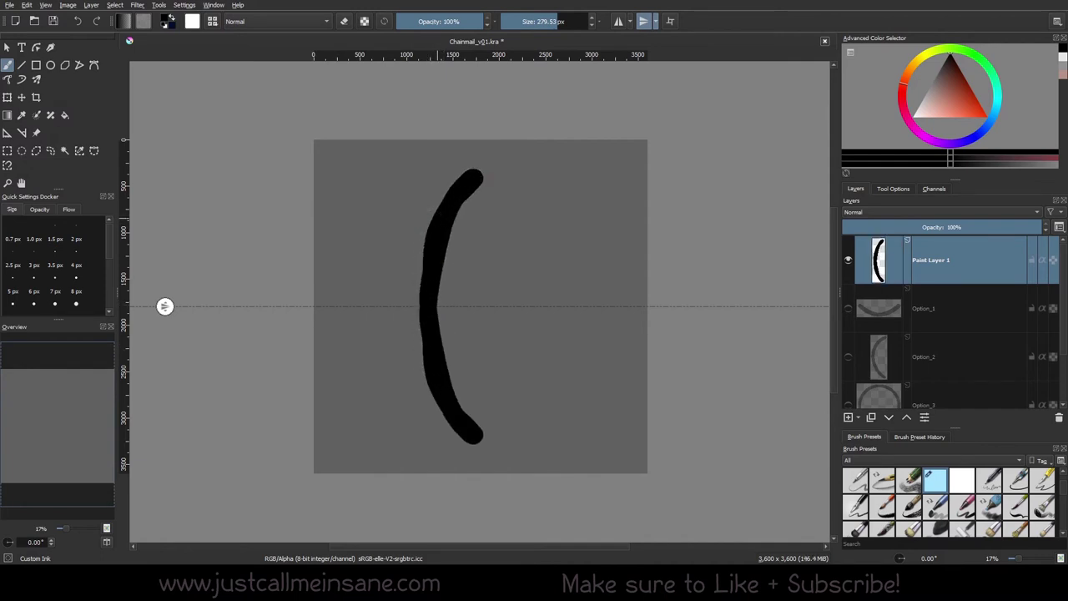
{"action": "key", "text": "ctrl+z"}
{"action": "key", "text": "ctrl+z"}
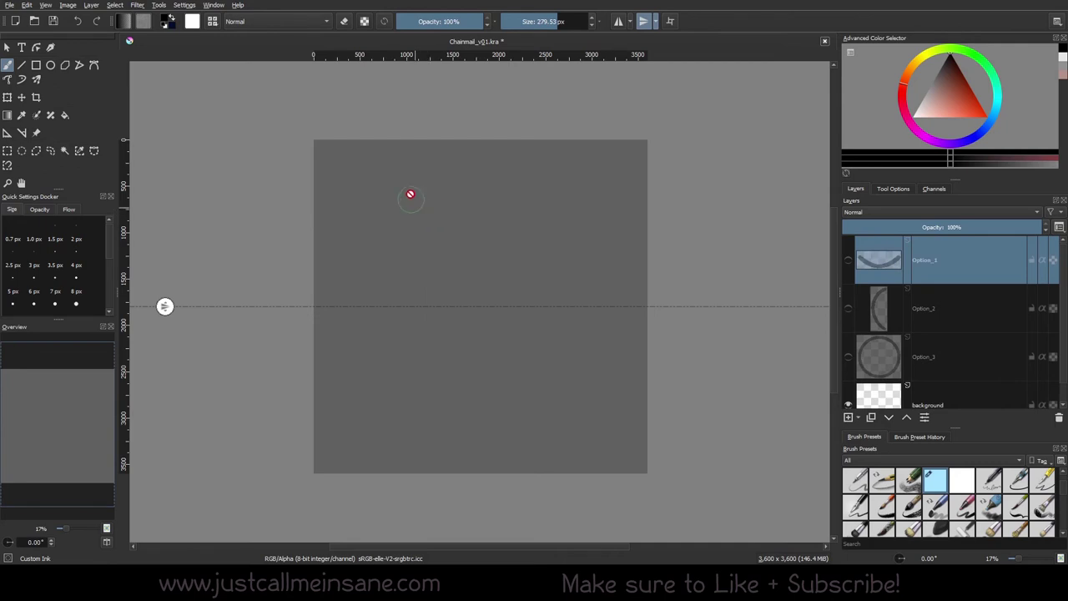
Add an empty Paint Layer 1, then draw and commit a trial Bezier curve and undo it
{"action": "left_click", "coordinate": [849, 418]}
{"action": "left_click", "coordinate": [94, 64]}
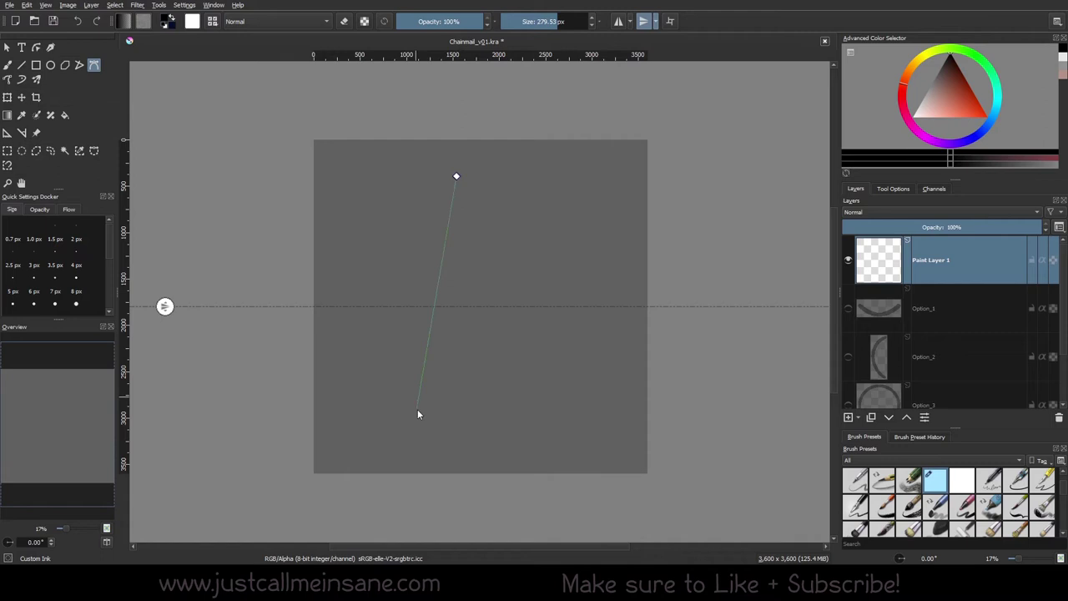
{"action": "left_click_drag", "start_coordinate": [417, 305], "coordinate": [426, 351]}
{"action": "key", "text": "Return"}
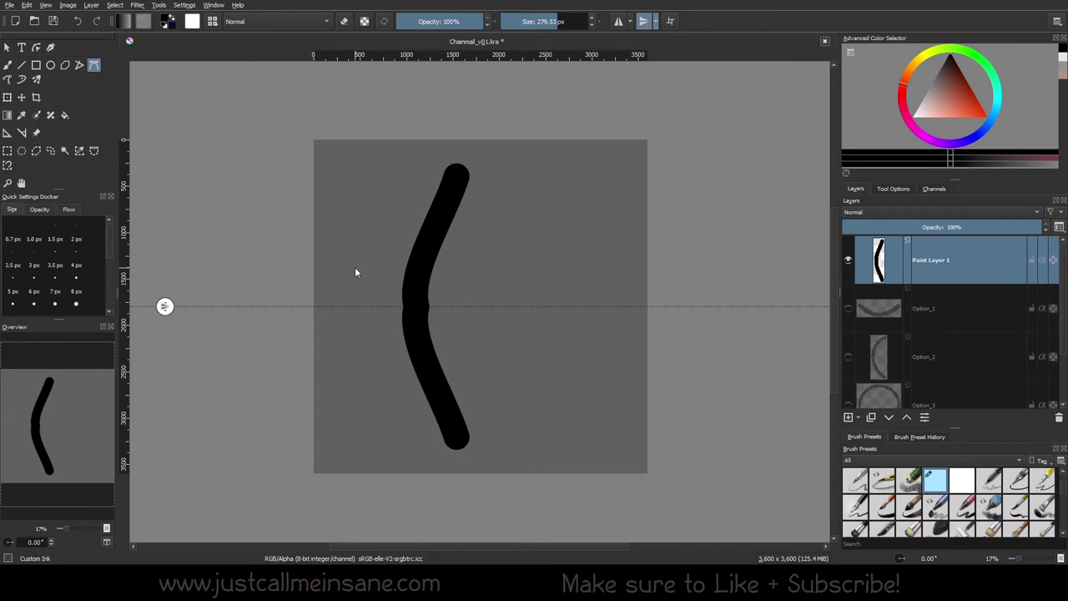
{"action": "key", "text": "ctrl+z"}
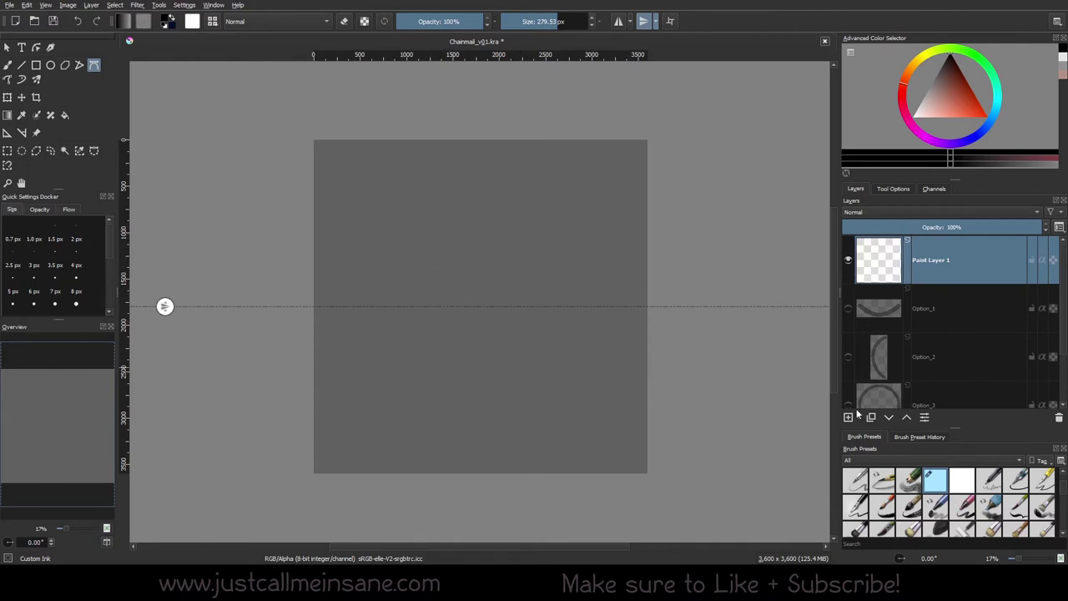
{"action": "left_click", "coordinate": [857, 417]}
Add a vector layer and draw a thick black Bezier curve from near the top to the canvas middle
{"action": "left_click", "coordinate": [876, 304]}
{"action": "left_click", "coordinate": [467, 178]}
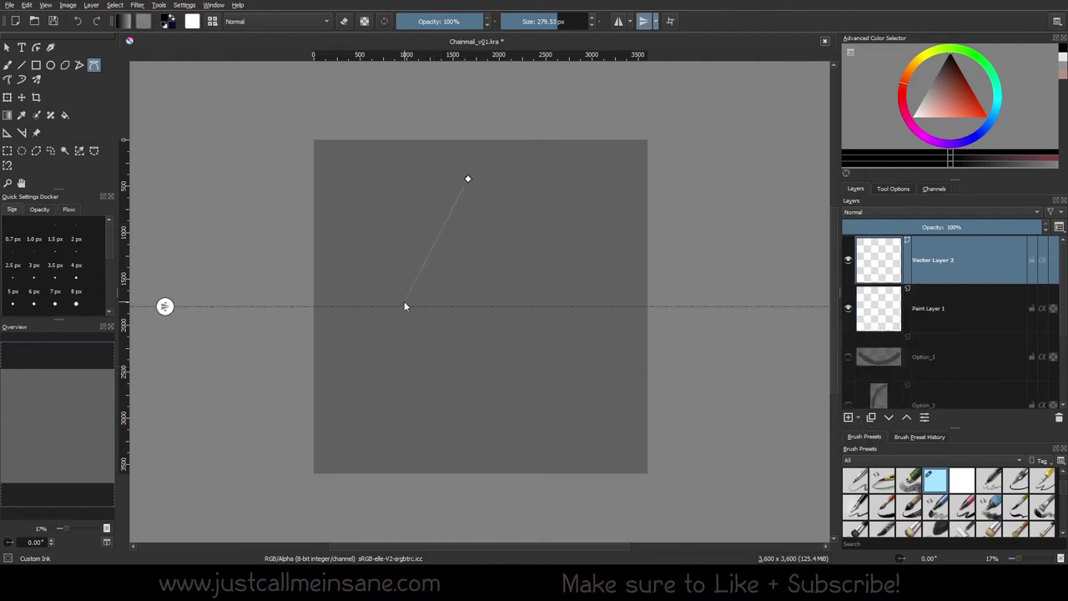
{"action": "left_click_drag", "start_coordinate": [404, 304], "coordinate": [404, 386]}
{"action": "key", "text": "Return"}
Reshape the curve with Edit Shapes, moving its top and bottom nodes and bends so it arcs right
{"action": "left_click", "coordinate": [36, 47]}
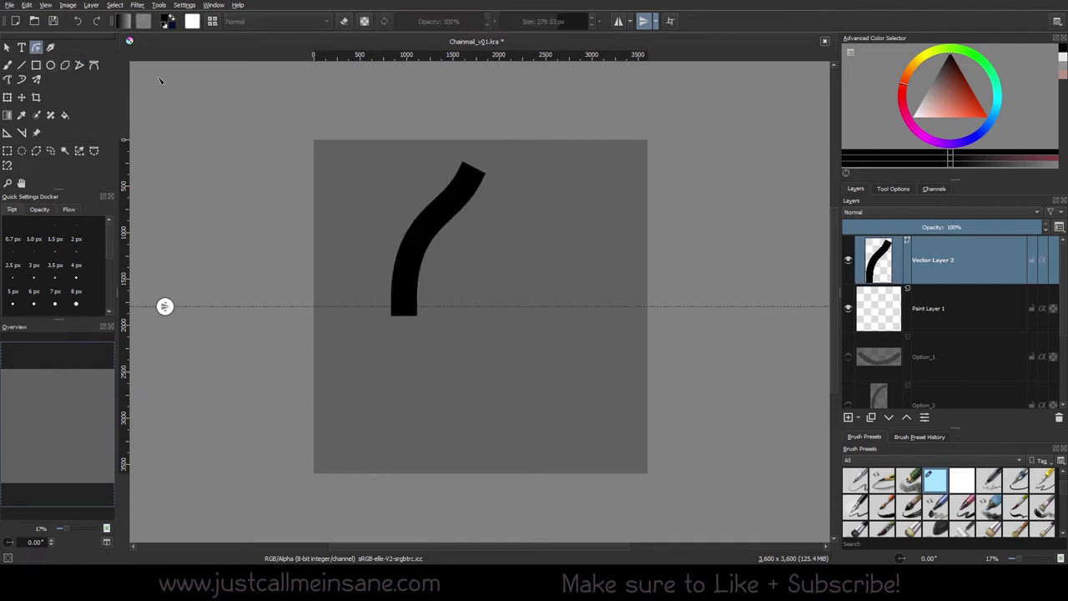
{"action": "left_click", "coordinate": [893, 189]}
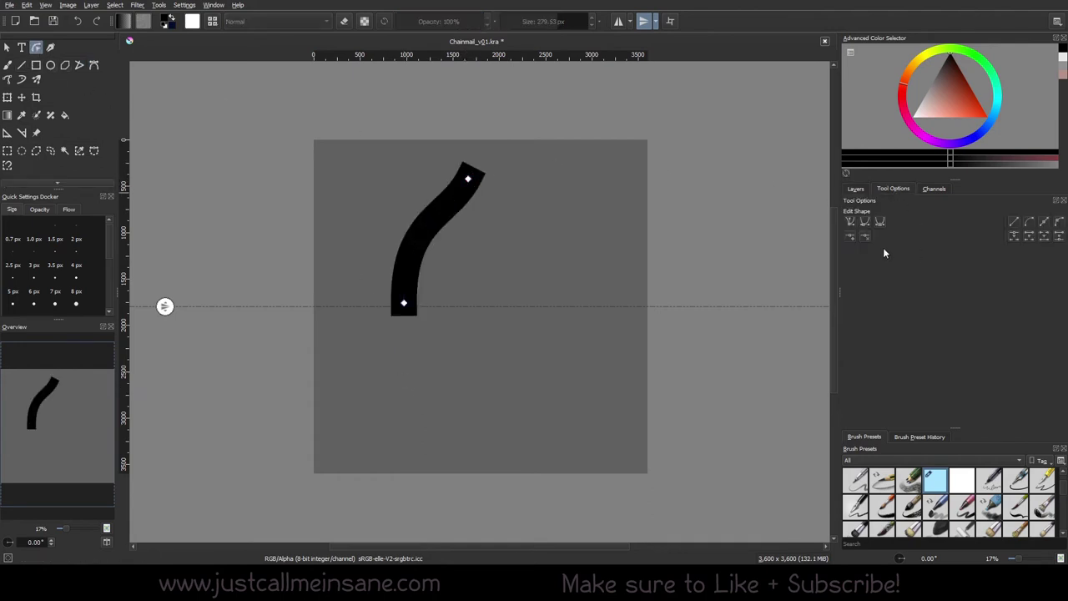
{"action": "left_click", "coordinate": [468, 179]}
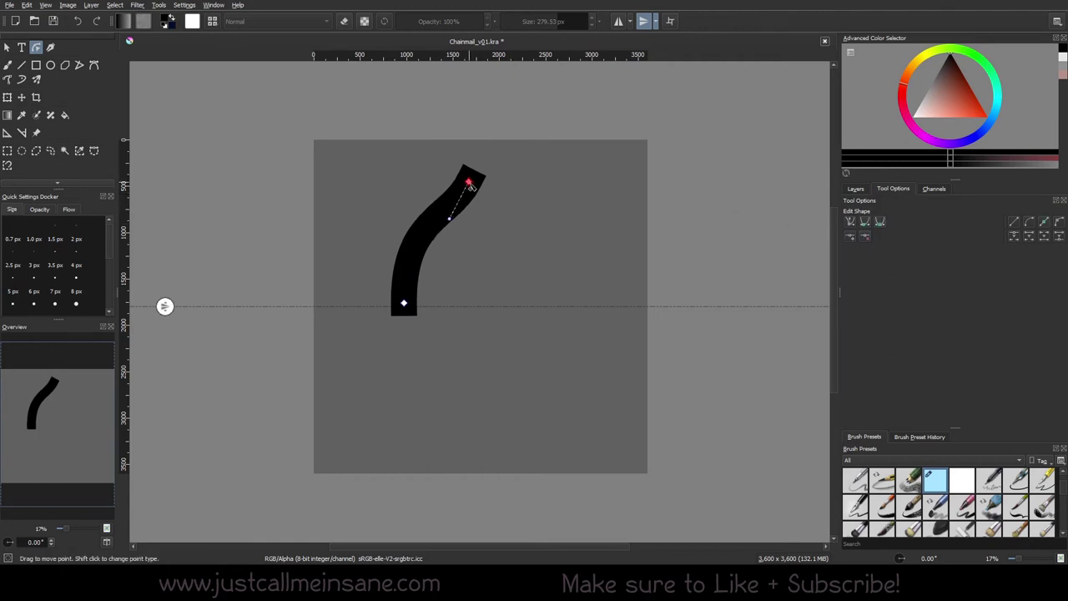
{"action": "mouse_move", "coordinate": [445, 215]}
{"action": "left_mouse_down"}
{"action": "mouse_move", "coordinate": [431, 190]}
{"action": "mouse_move", "coordinate": [417, 213]}
{"action": "left_mouse_up"}
{"action": "left_click_drag", "start_coordinate": [469, 181], "coordinate": [474, 173]}
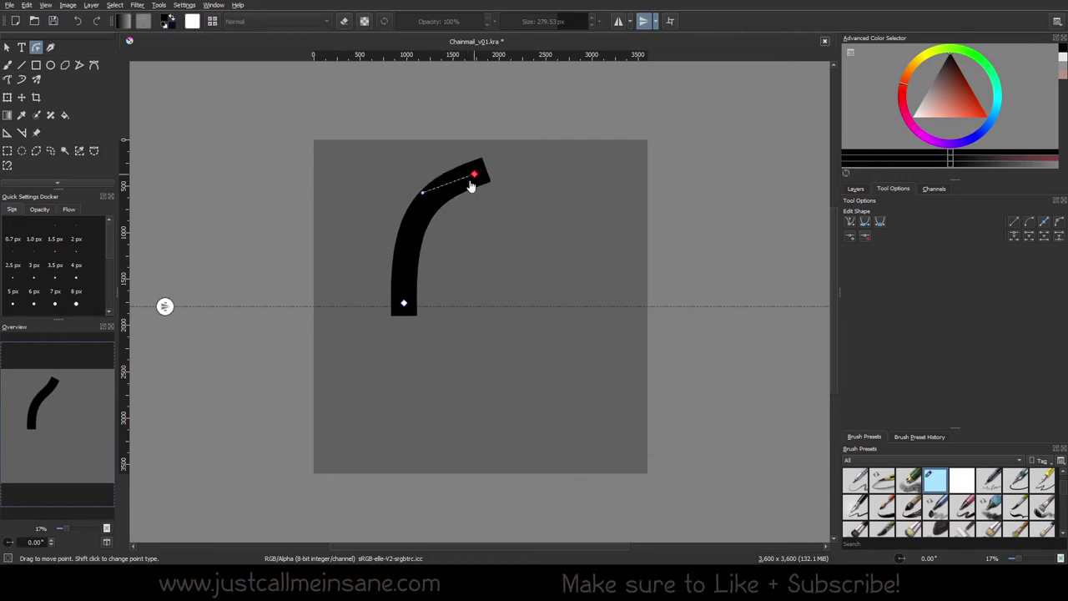
{"action": "left_click", "coordinate": [404, 303]}
{"action": "mouse_move", "coordinate": [404, 221]}
{"action": "left_mouse_down"}
{"action": "mouse_move", "coordinate": [387, 226]}
{"action": "mouse_move", "coordinate": [393, 248]}
{"action": "left_mouse_up"}
Return to the freehand brush and layer list, opening and dismissing the vector layer's options without converting
{"action": "key", "text": "b"}
{"action": "left_click", "coordinate": [856, 189]}
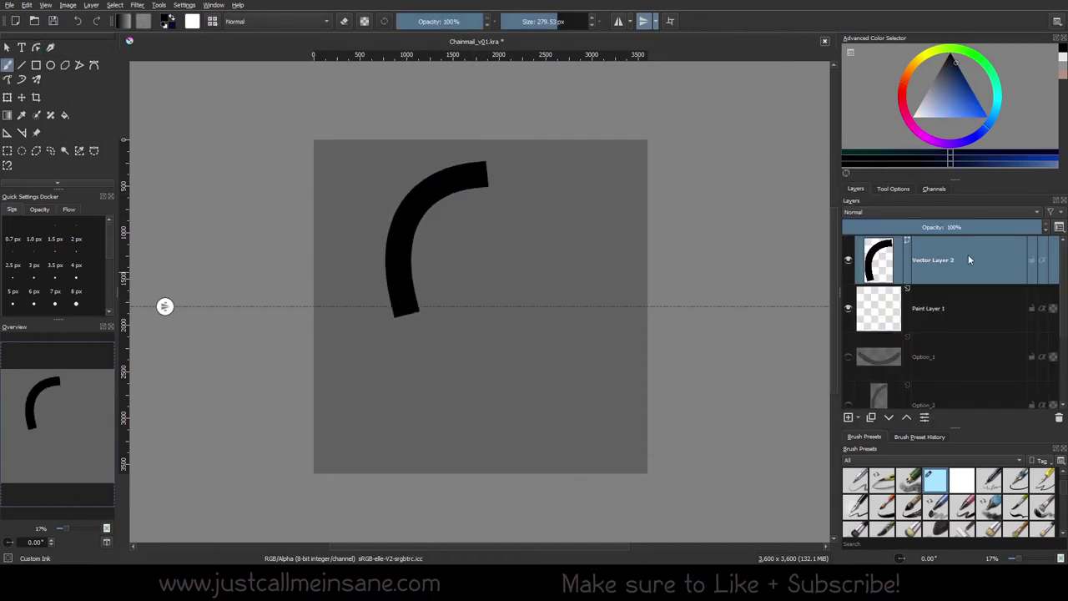
{"action": "right_click", "coordinate": [967, 264]}
{"action": "mouse_move", "coordinate": [926, 462]}
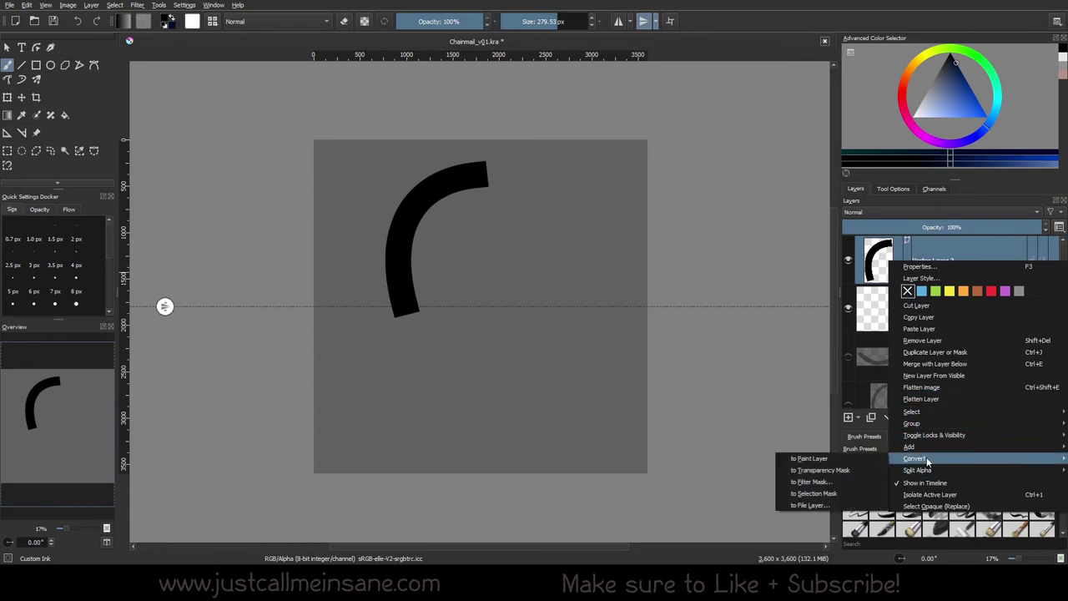
{"action": "left_click", "coordinate": [880, 460]}
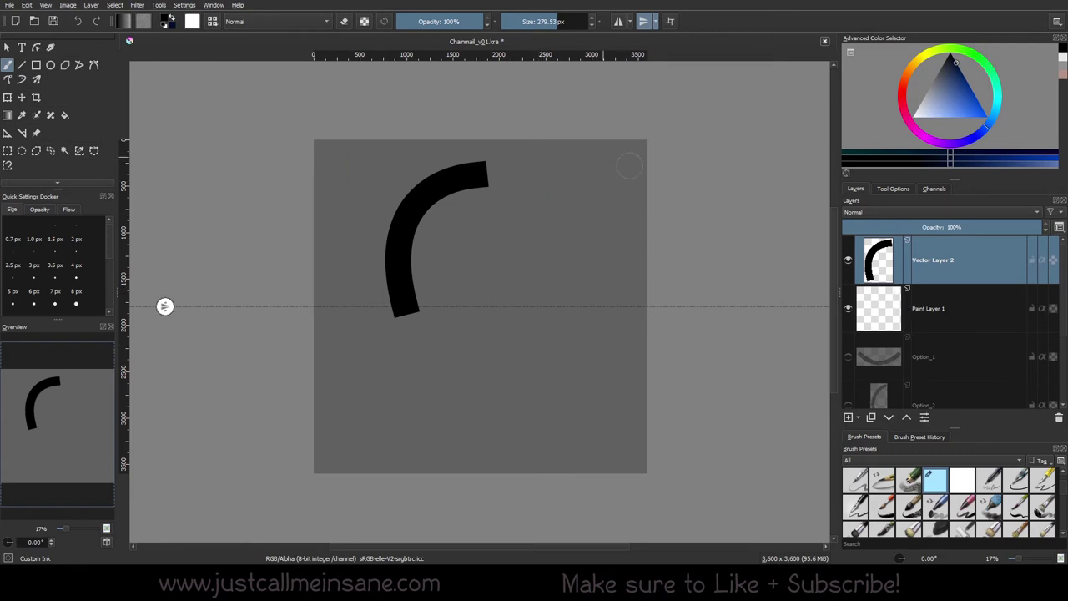
Duplicate Vector Layer 2, mirror the copy vertically, undo the flip and painting, and select both vector layers
{"action": "right_click", "coordinate": [919, 273]}
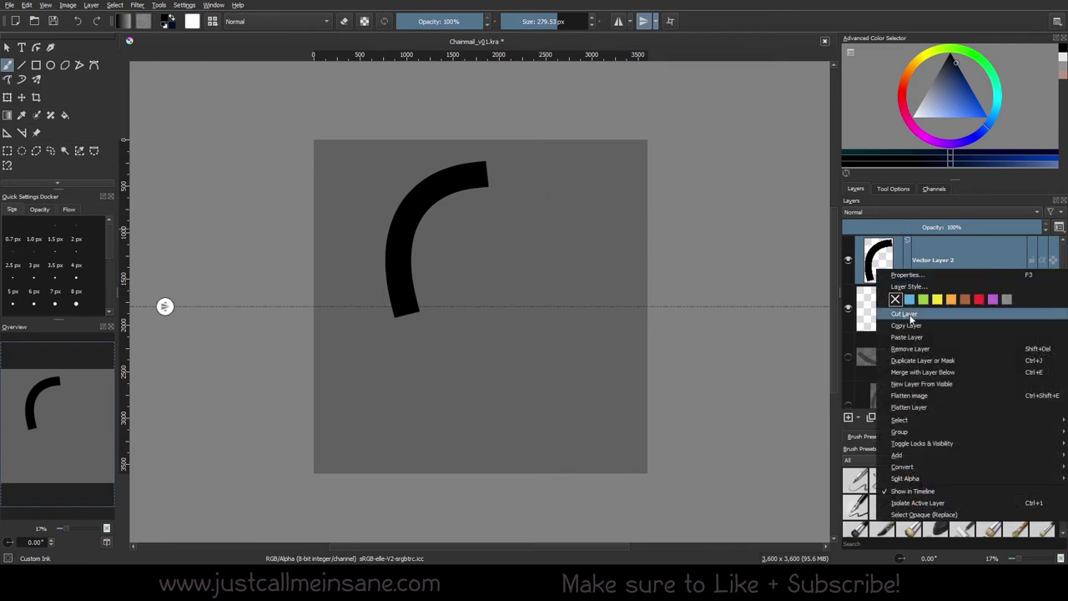
{"action": "left_click", "coordinate": [914, 367]}
{"action": "left_click", "coordinate": [91, 5]}
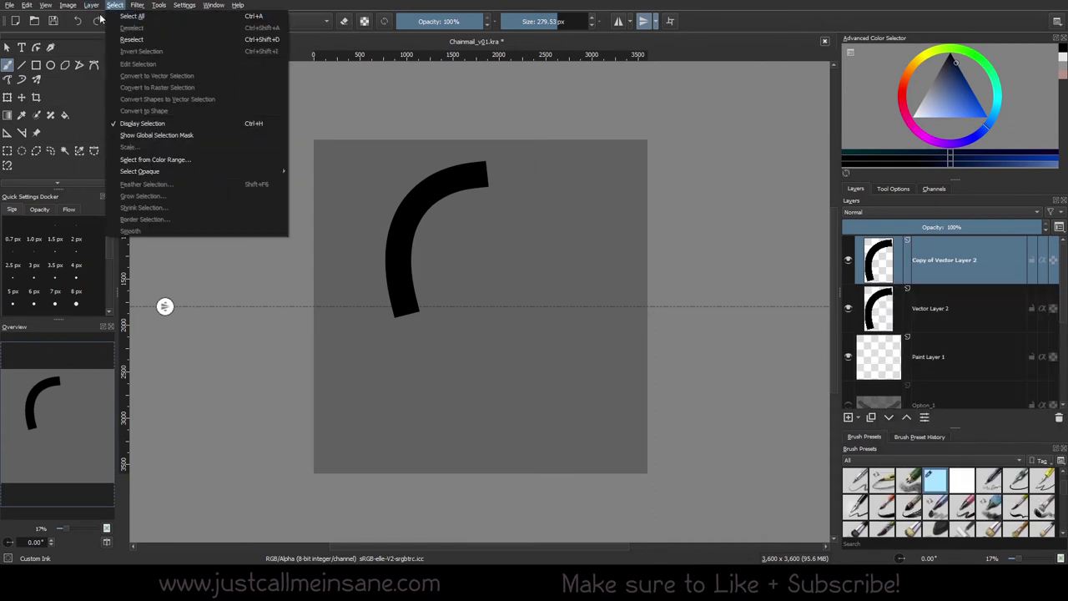
{"action": "mouse_move", "coordinate": [128, 123]}
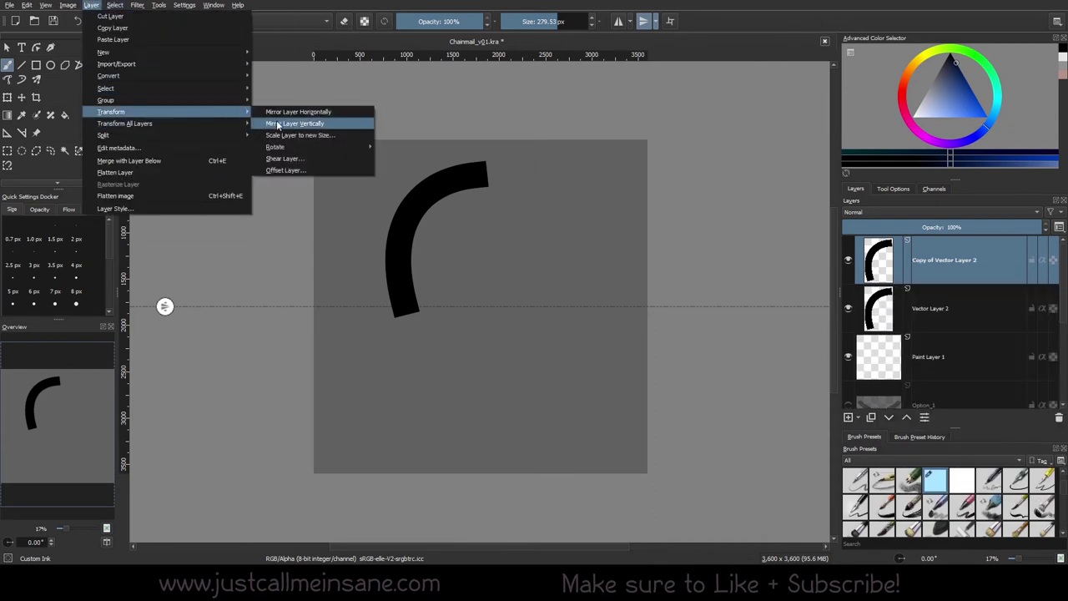
{"action": "left_click", "coordinate": [277, 124]}
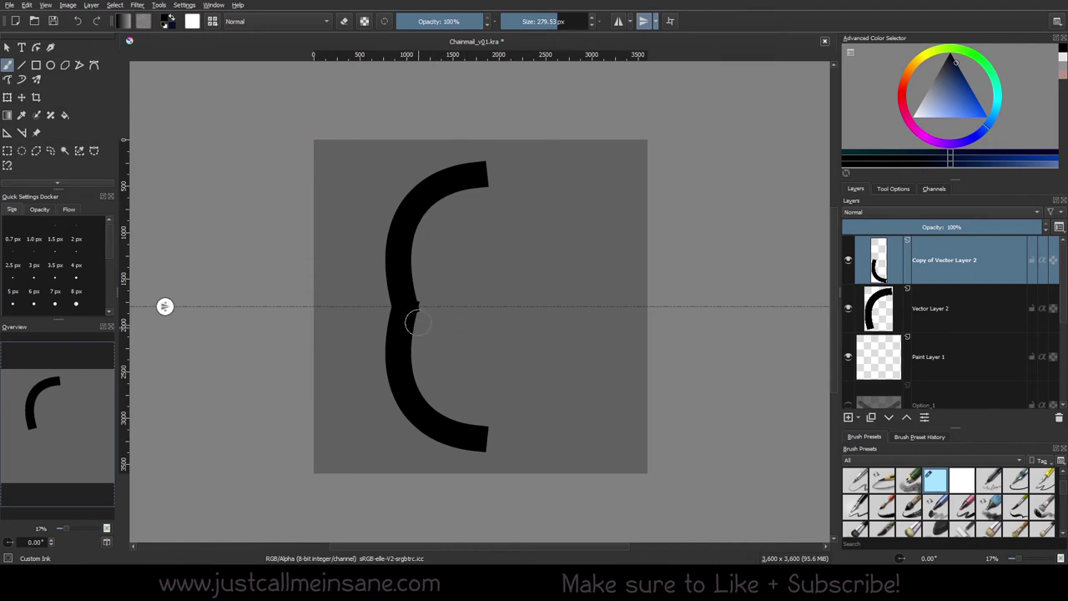
{"action": "mouse_move", "coordinate": [398, 250]}
{"action": "left_mouse_down"}
{"action": "mouse_move", "coordinate": [400, 366]}
{"action": "mouse_move", "coordinate": [402, 217]}
{"action": "mouse_move", "coordinate": [402, 378]}
{"action": "mouse_move", "coordinate": [388, 270]}
{"action": "mouse_move", "coordinate": [416, 386]}
{"action": "left_mouse_up"}
{"action": "key", "text": "ctrl+z"}
{"action": "key", "text": "ctrl+z"}
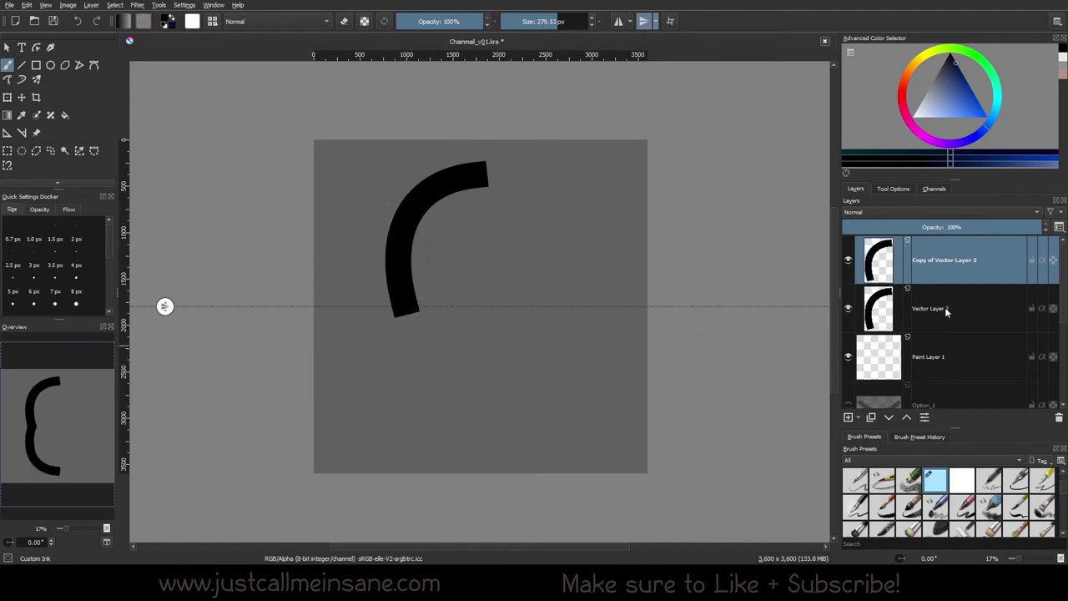
{"action": "left_click", "coordinate": [951, 311], "text": "shift"}
Delete both vector layers and switch mirror painting from horizontal to vertical
{"action": "left_click", "coordinate": [1058, 419]}
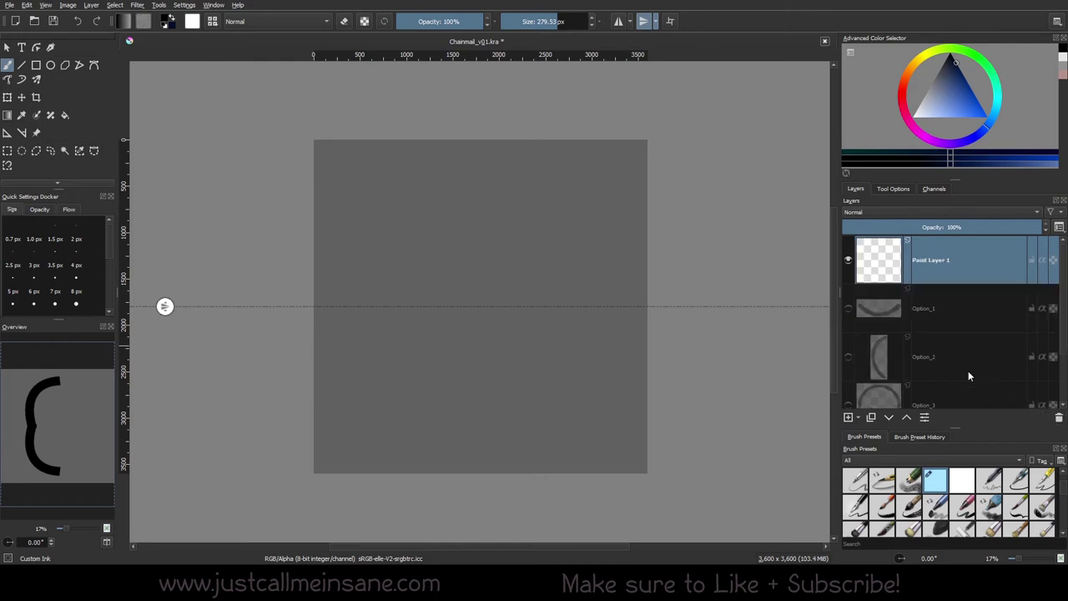
{"action": "left_click", "coordinate": [643, 21]}
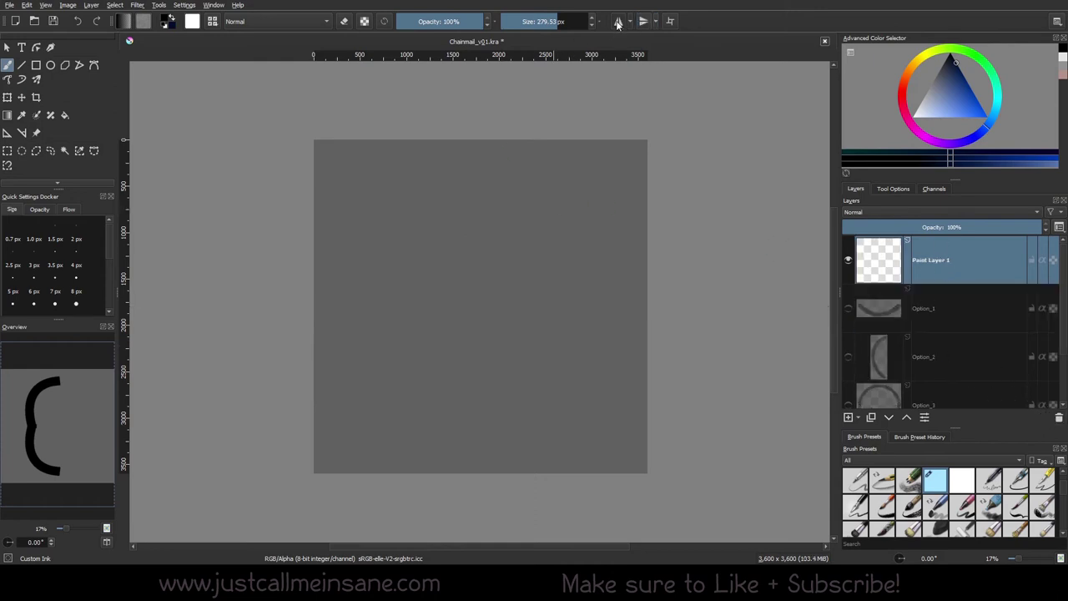
{"action": "left_click", "coordinate": [619, 21]}
Paint and undo two mirrored test strokes, then clear the curved stroke from Paint Layer 1
{"action": "left_click_drag", "start_coordinate": [359, 277], "coordinate": [509, 329]}
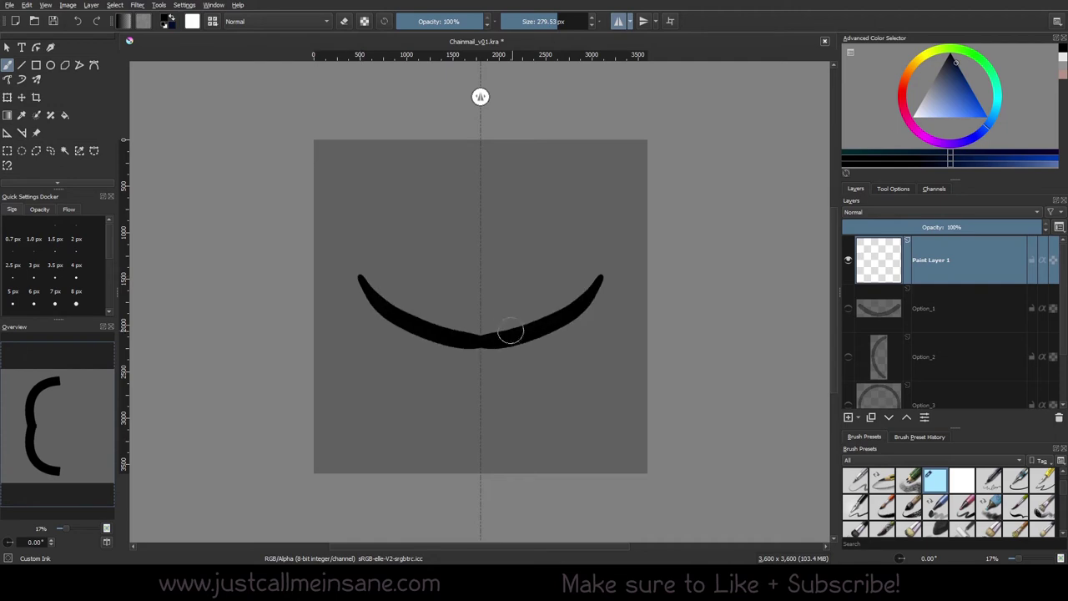
{"action": "key", "text": "ctrl+z"}
{"action": "mouse_move", "coordinate": [338, 275]}
{"action": "left_mouse_down"}
{"action": "mouse_move", "coordinate": [482, 368]}
{"action": "mouse_move", "coordinate": [520, 370]}
{"action": "mouse_move", "coordinate": [351, 296]}
{"action": "mouse_move", "coordinate": [546, 319]}
{"action": "mouse_move", "coordinate": [527, 338]}
{"action": "left_mouse_up"}
{"action": "key", "text": "ctrl+z"}
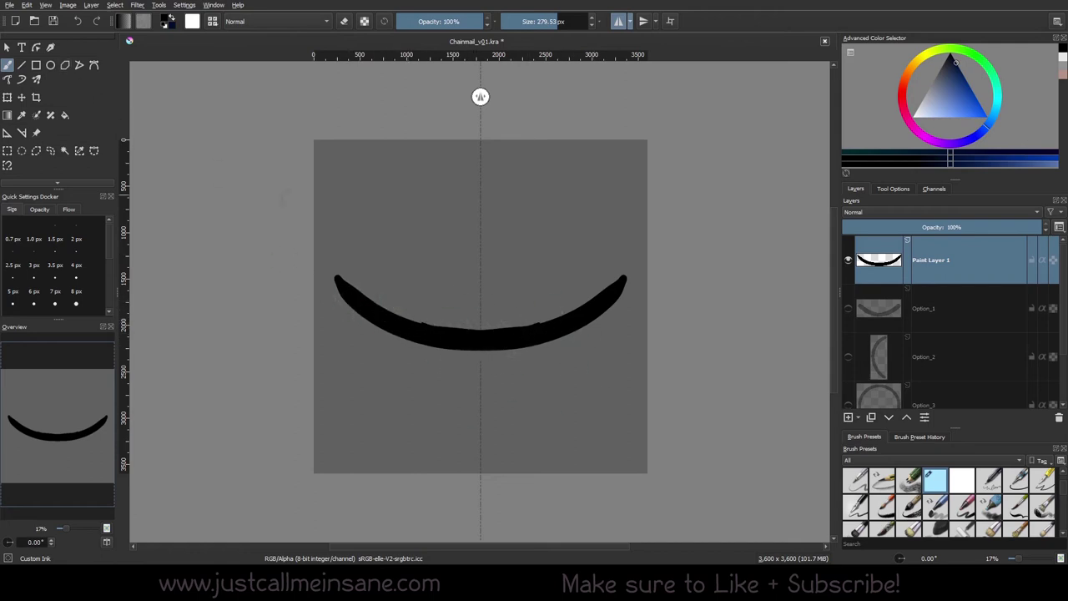
{"action": "key", "text": "Delete"}
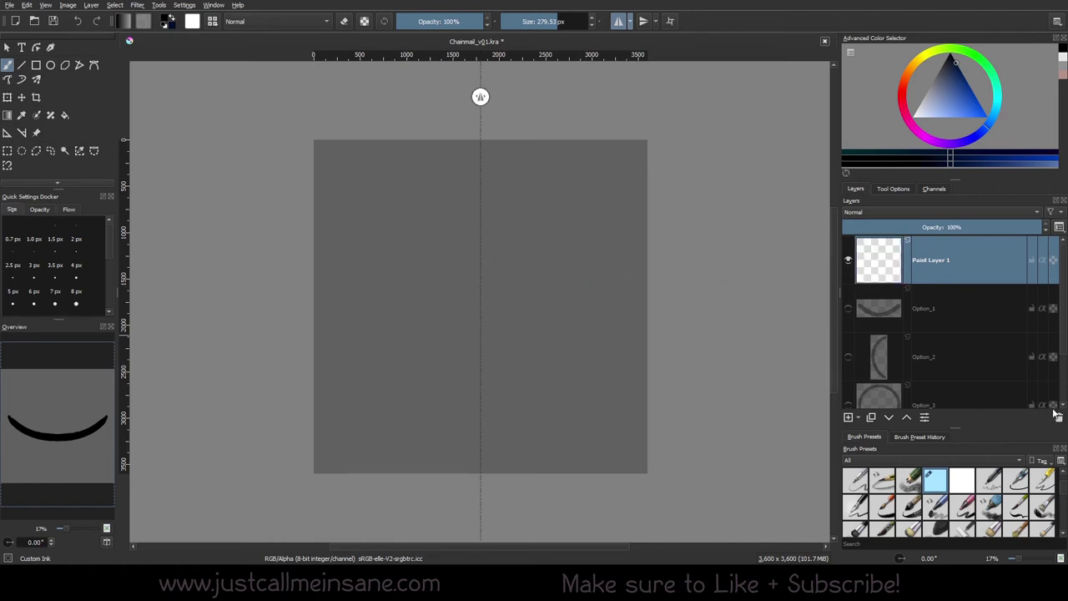
Pick the Ellipse tool, briefly preview the Option_3 ring, and make Paint Layer 1 active
{"action": "left_click", "coordinate": [50, 65]}
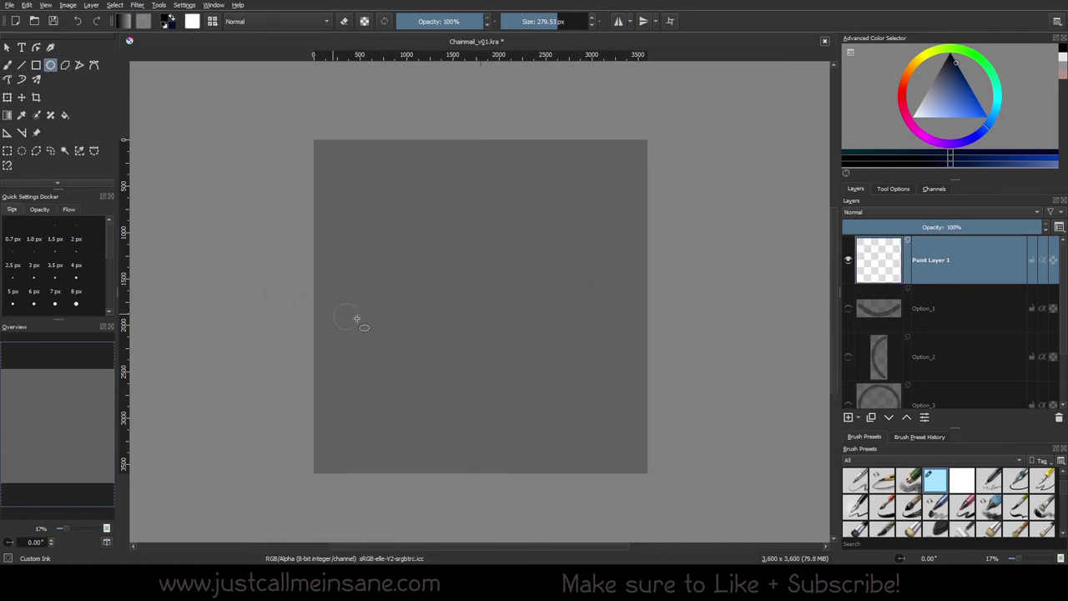
{"action": "left_click", "coordinate": [974, 404]}
{"action": "left_click", "coordinate": [848, 385]}
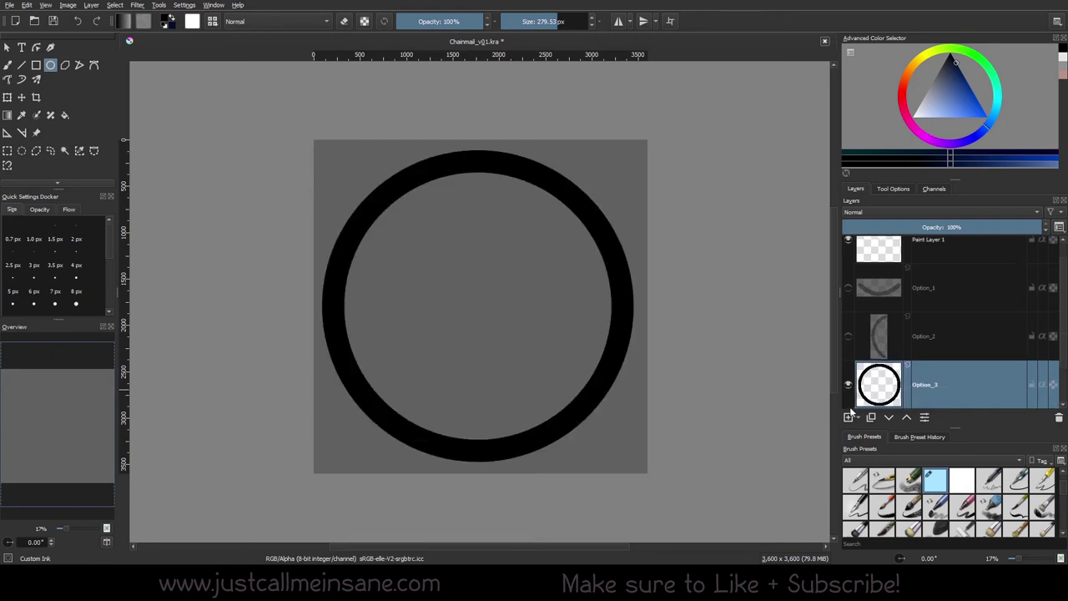
{"action": "left_click", "coordinate": [848, 384]}
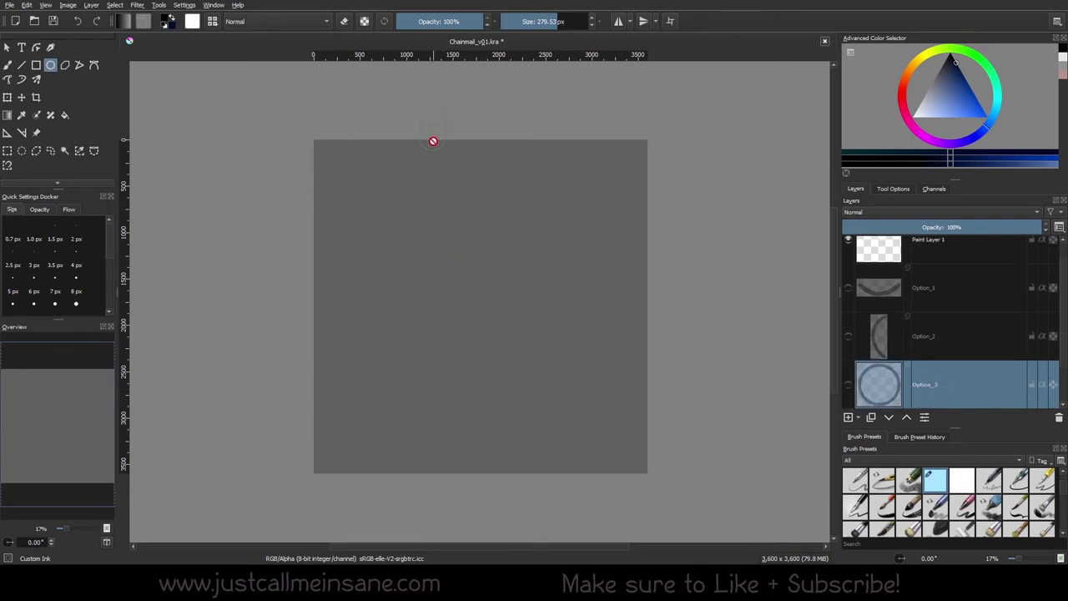
{"action": "left_click", "coordinate": [914, 260]}
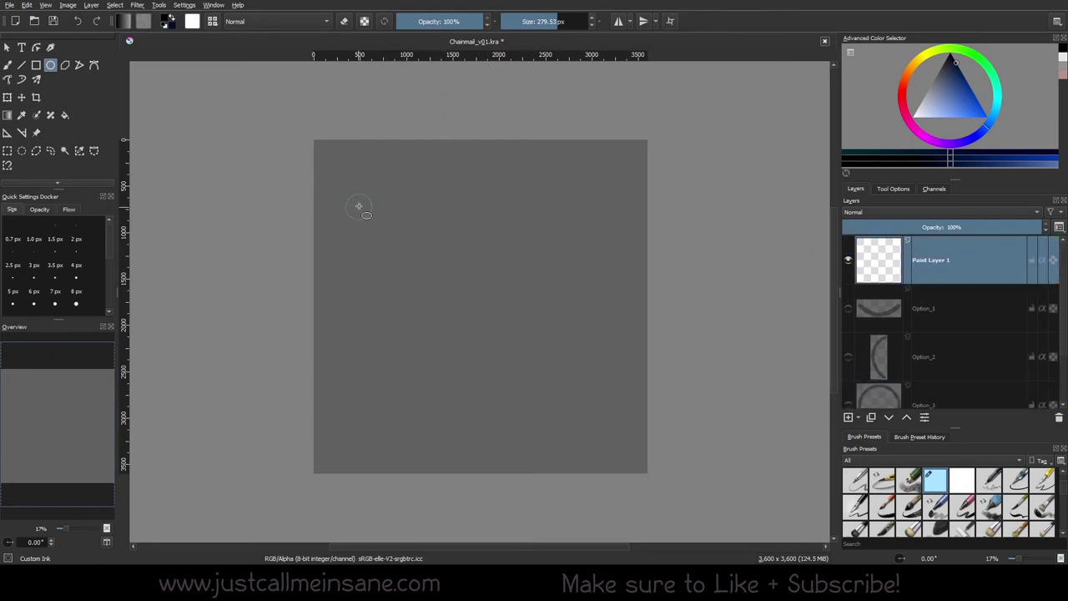
With Fill: Not Filled and Outline: Brush, draw a large circle across the canvas
{"action": "left_click", "coordinate": [893, 189]}
{"action": "left_click", "coordinate": [883, 234]}
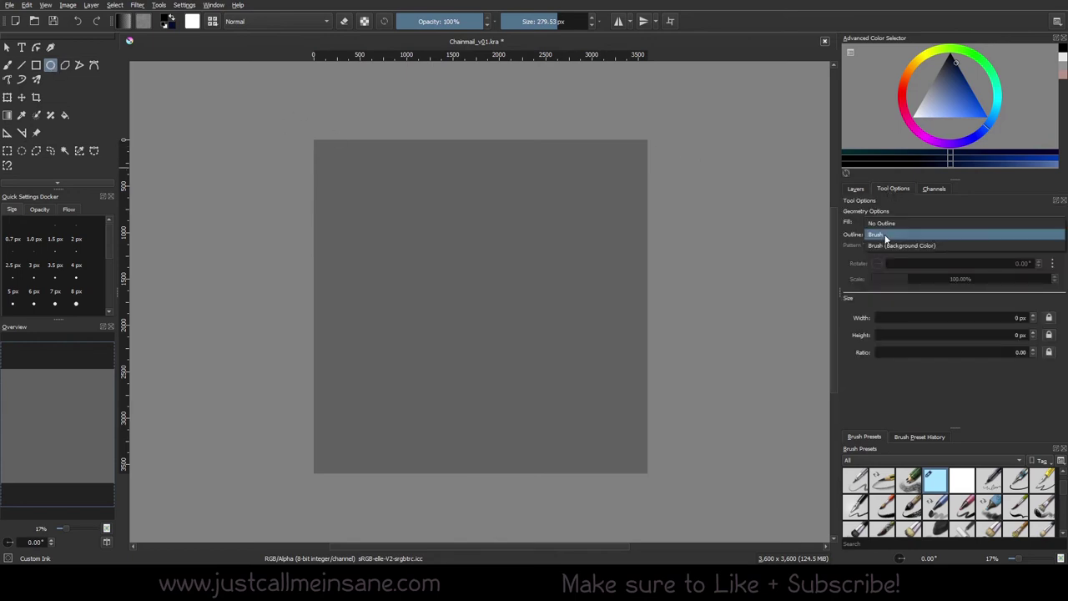
{"action": "left_click", "coordinate": [885, 237]}
{"action": "left_click", "coordinate": [894, 220]}
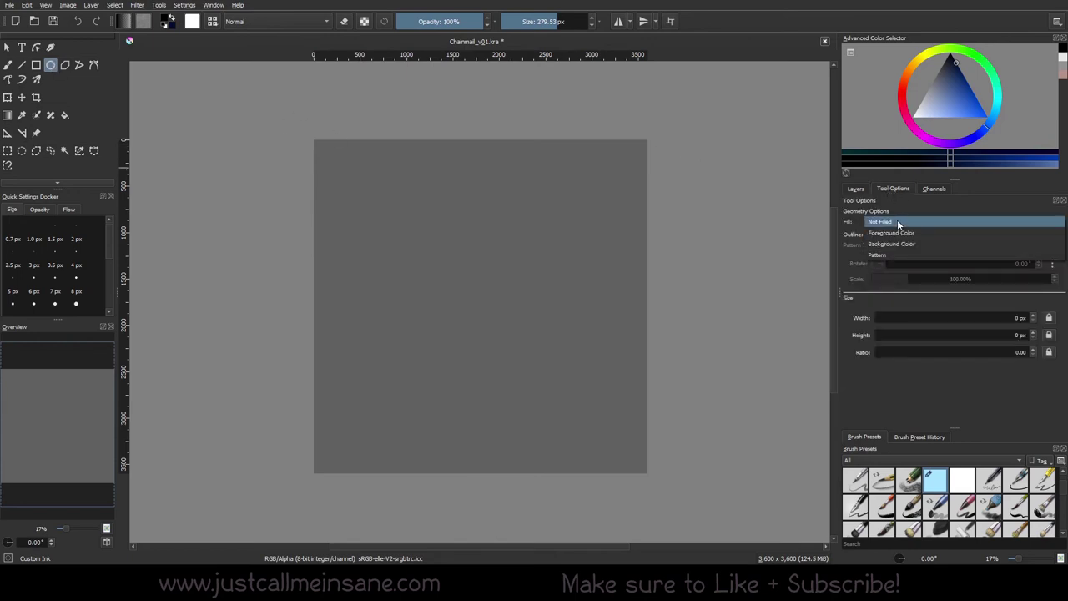
{"action": "left_click", "coordinate": [896, 222]}
{"action": "left_click_drag", "start_coordinate": [351, 194], "coordinate": [650, 457]}
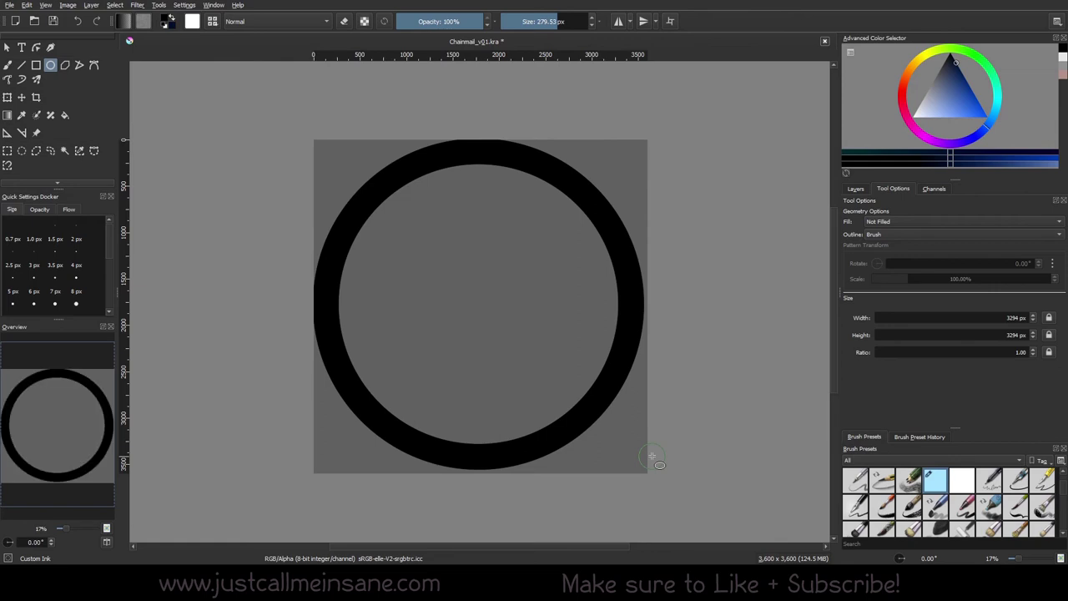
Commit the ring, shrink it slightly with Ctrl+T, then show the Option_1 arc layer
{"action": "left_click", "coordinate": [632, 286]}
{"action": "key", "text": "ctrl+t"}
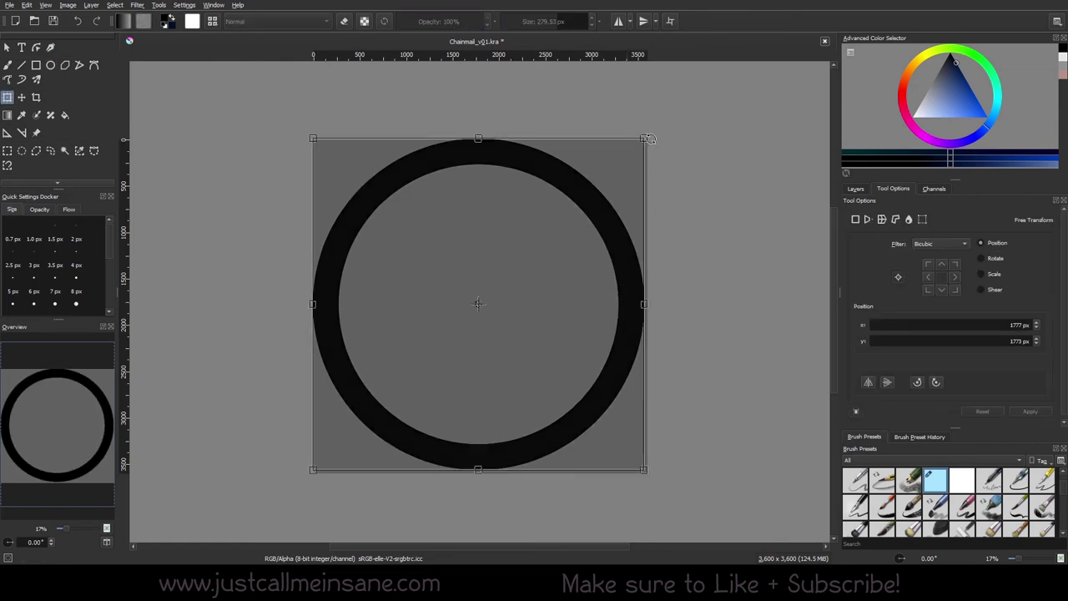
{"action": "left_click_drag", "start_coordinate": [647, 140], "coordinate": [622, 171]}
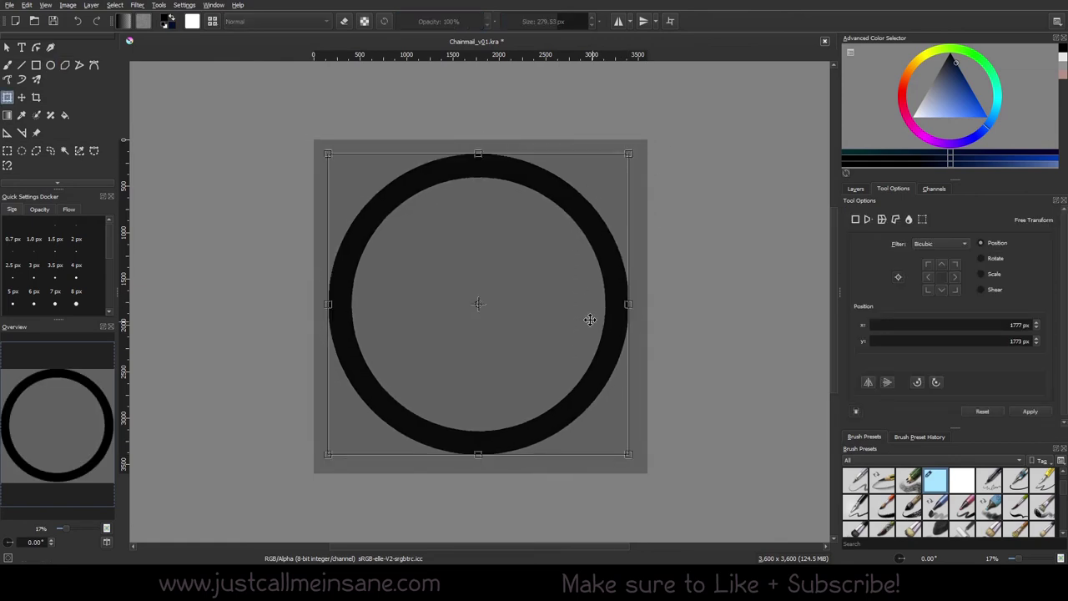
{"action": "key", "text": "b"}
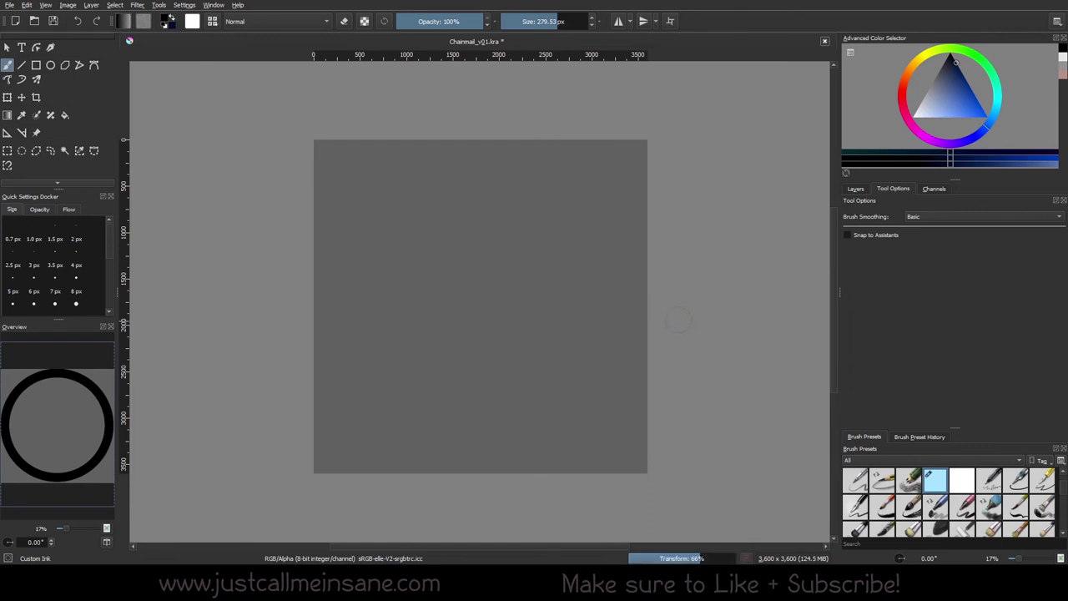
{"action": "left_click", "coordinate": [848, 260]}
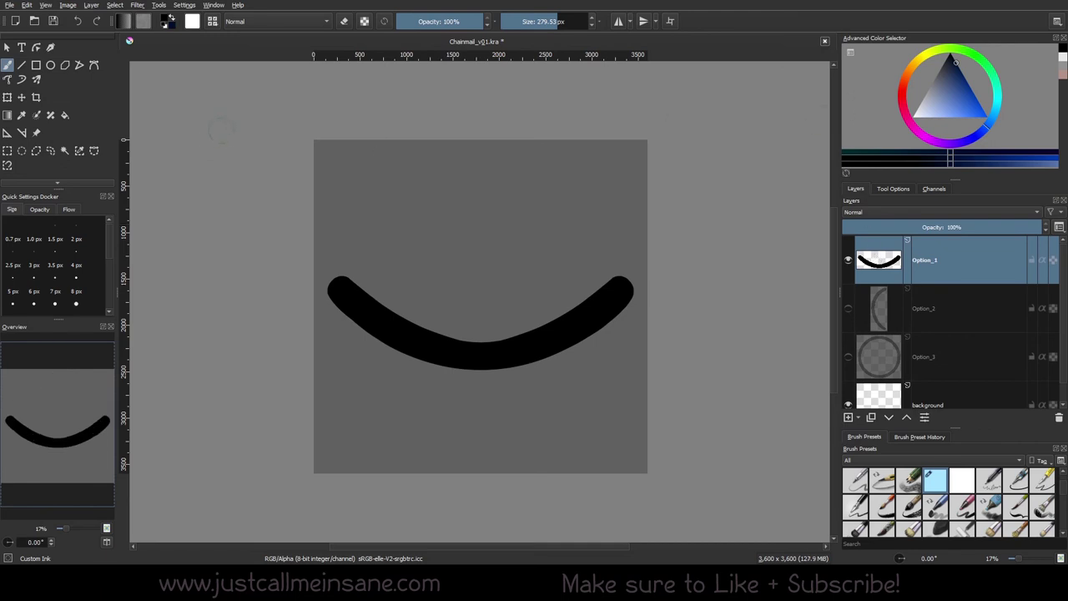
{"action": "left_click", "coordinate": [68, 5]}
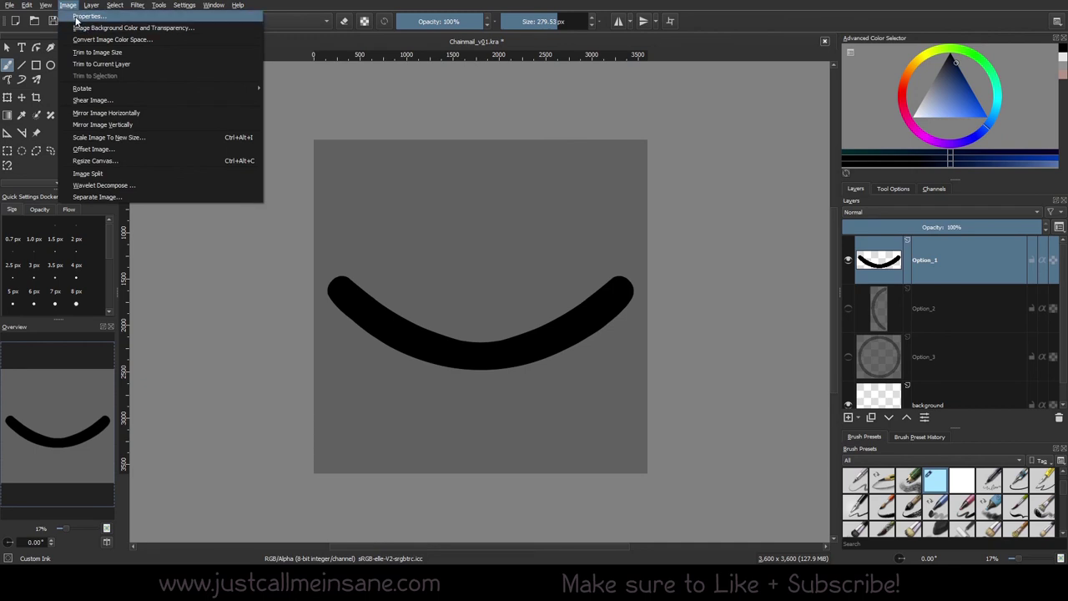
Set Background Opacity to 0.00 in Image Properties and check the background layer's visibility
{"action": "left_click", "coordinate": [80, 16]}
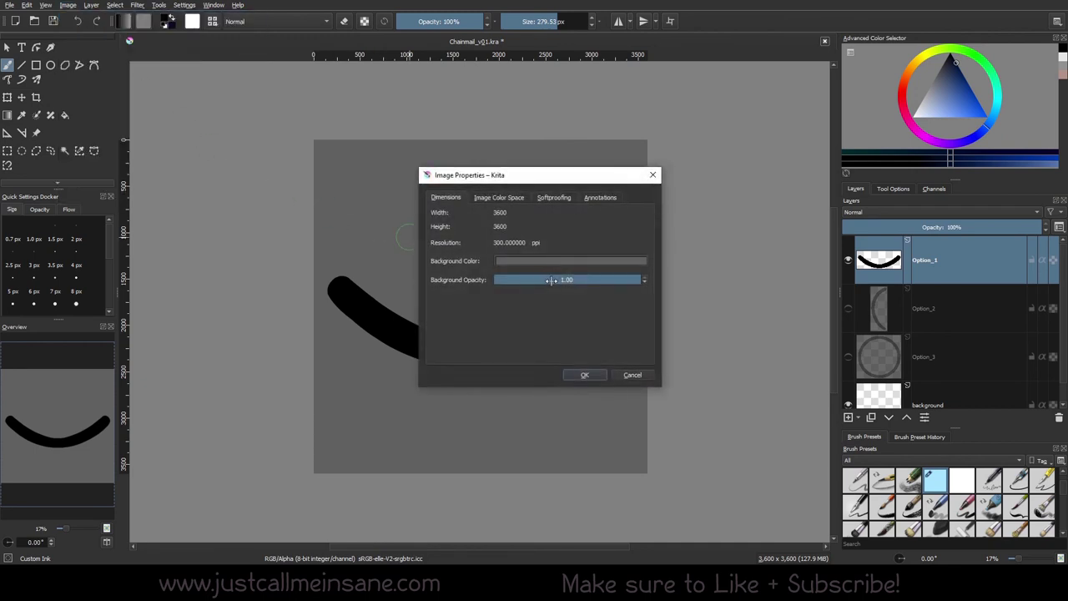
{"action": "left_click_drag", "start_coordinate": [551, 281], "coordinate": [482, 276]}
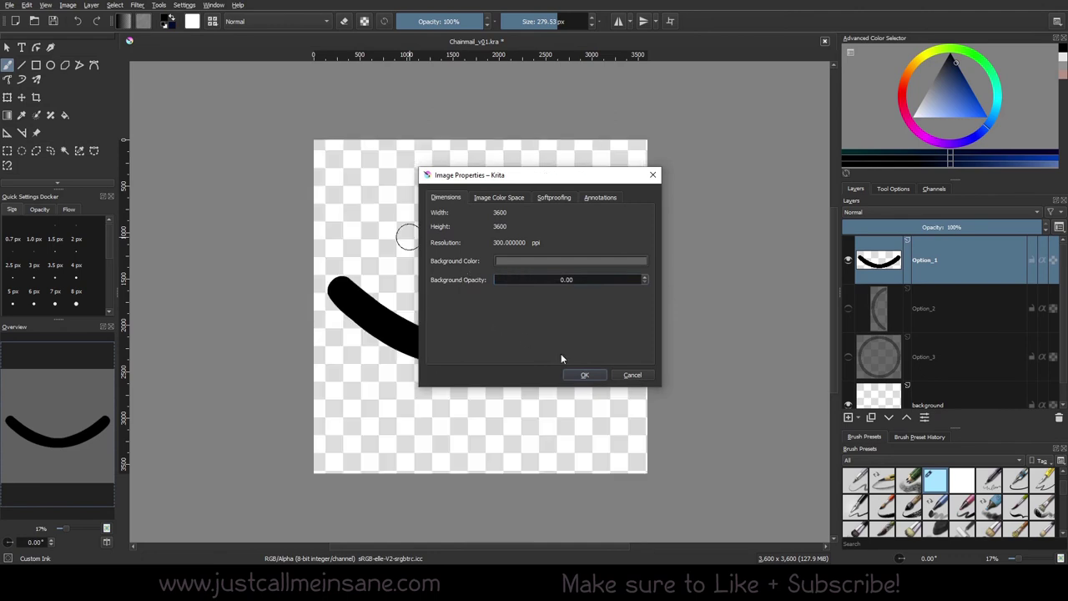
{"action": "left_click", "coordinate": [583, 375]}
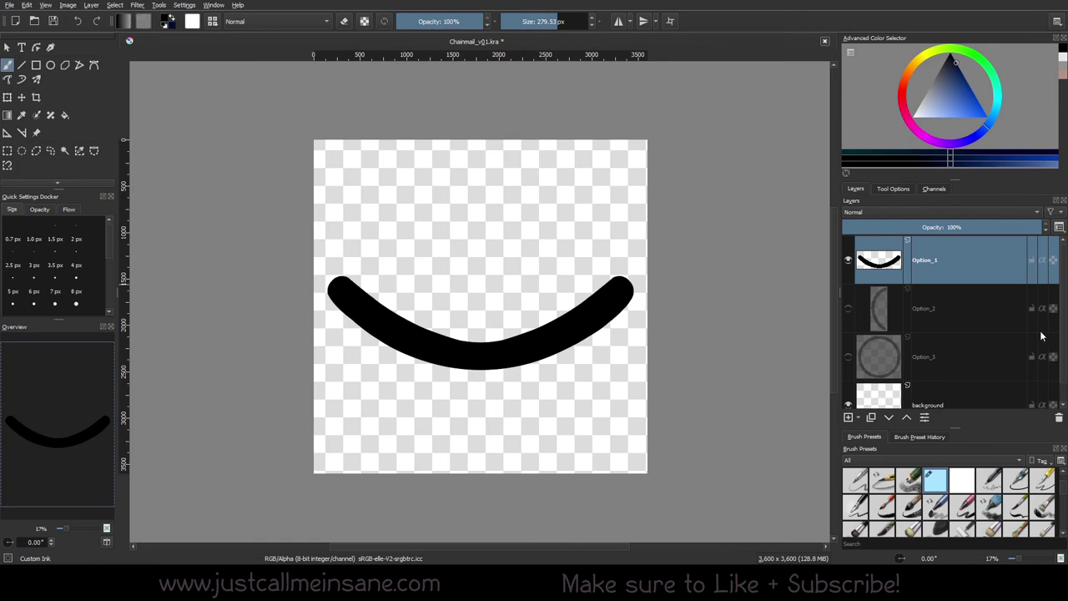
{"action": "scroll", "coordinate": [1024, 393], "scroll_direction": "down", "scroll_amount": 1}
{"action": "left_click", "coordinate": [1025, 393]}
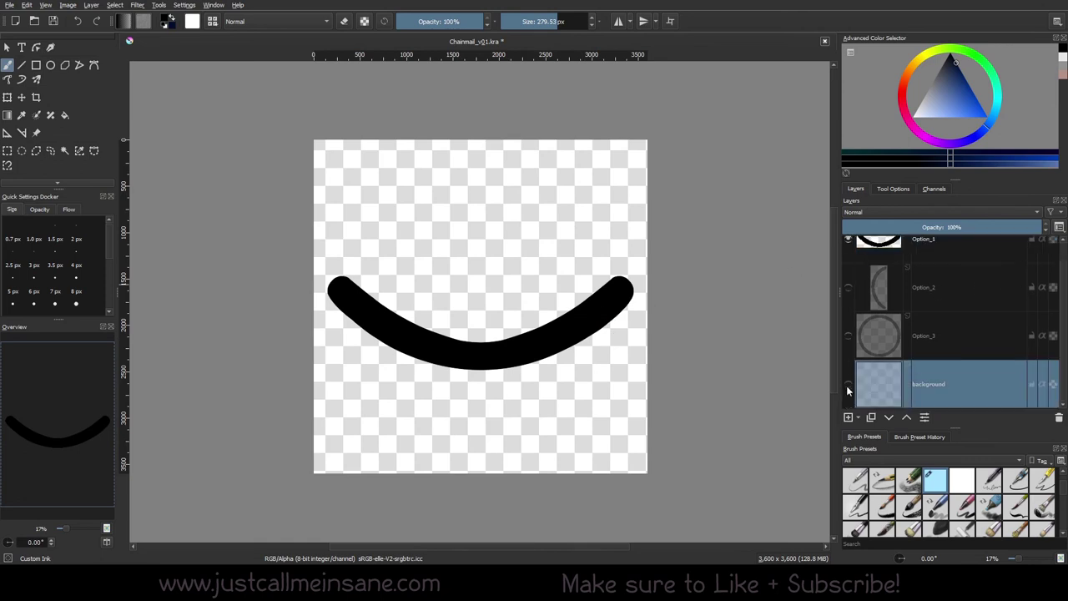
{"action": "left_click", "coordinate": [848, 385]}
{"action": "left_click", "coordinate": [848, 385]}
{"action": "left_click", "coordinate": [847, 385]}
{"action": "left_click", "coordinate": [848, 386]}
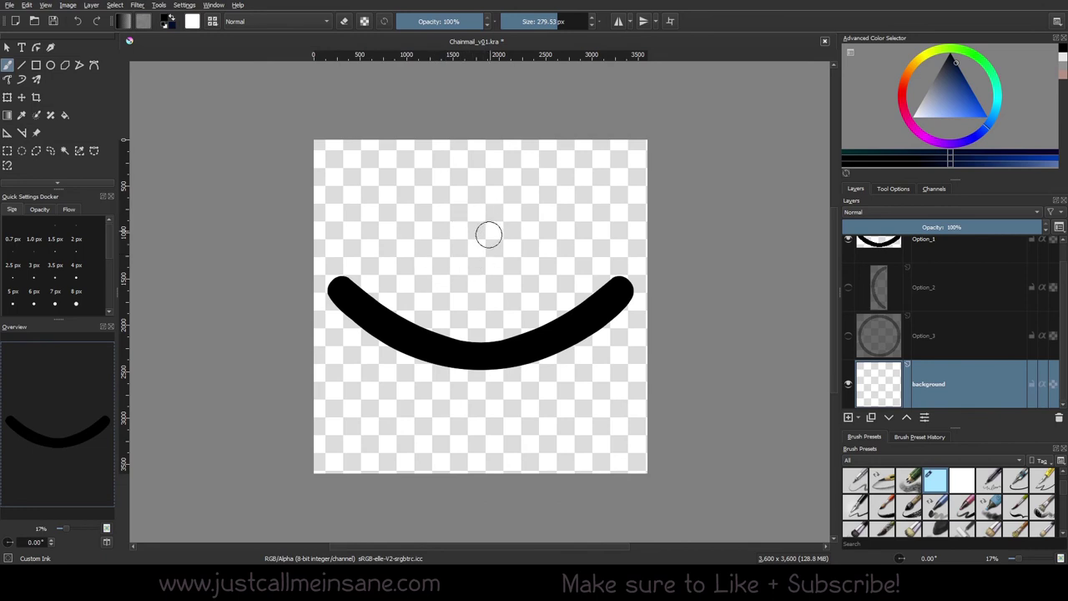
In Save As, create a ChainMail_BrushTest folder inside Brushes and open it
{"action": "left_click", "coordinate": [10, 5]}
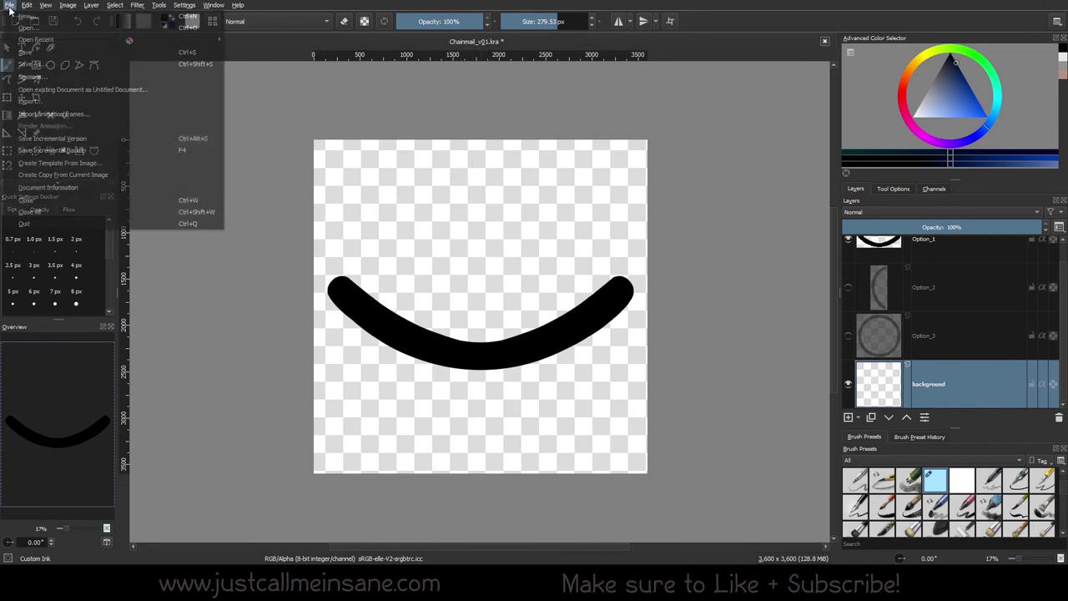
{"action": "left_click", "coordinate": [32, 64]}
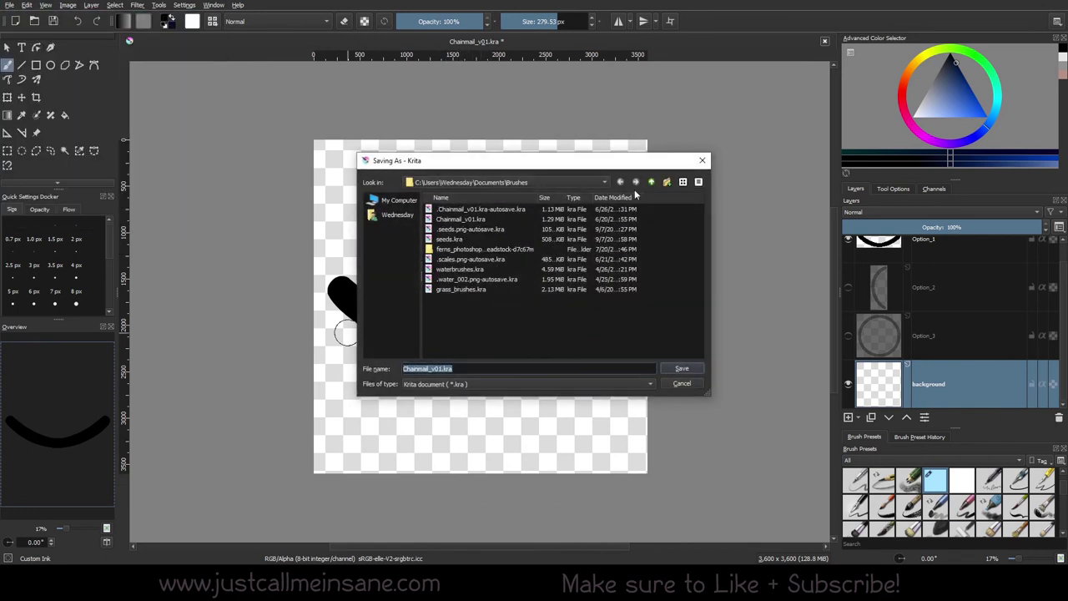
{"action": "left_click", "coordinate": [651, 182]}
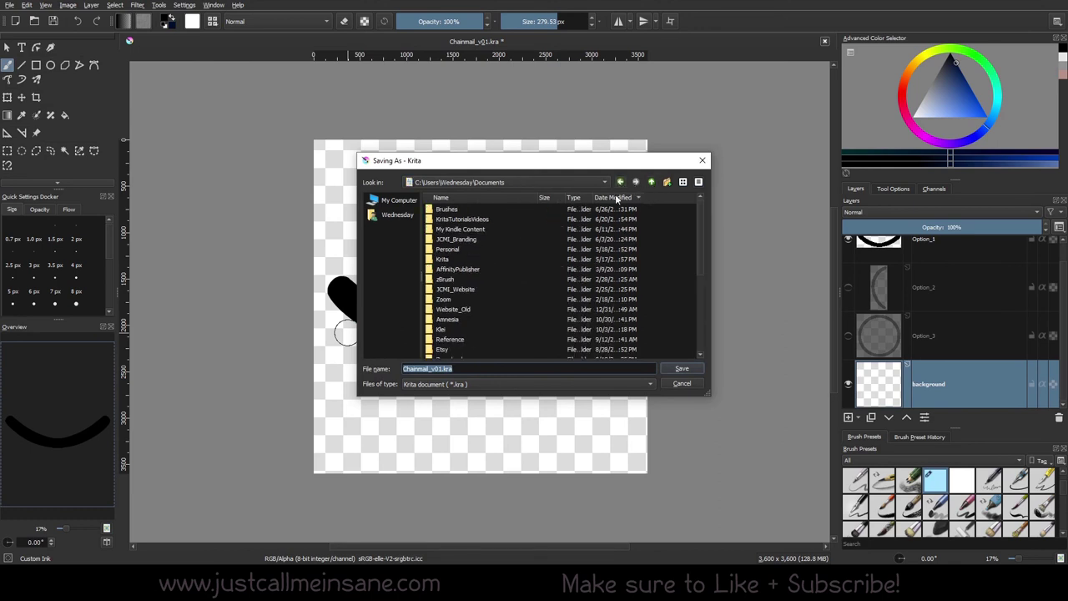
{"action": "double_click", "coordinate": [508, 211]}
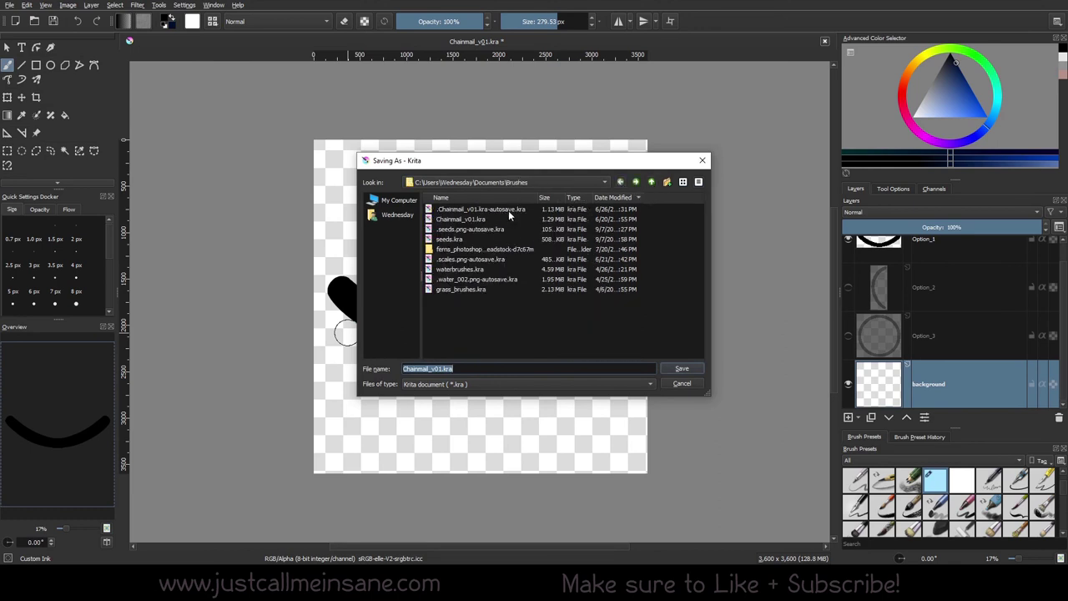
{"action": "left_click", "coordinate": [667, 182]}
{"action": "type", "text": "ChainMail_B"}
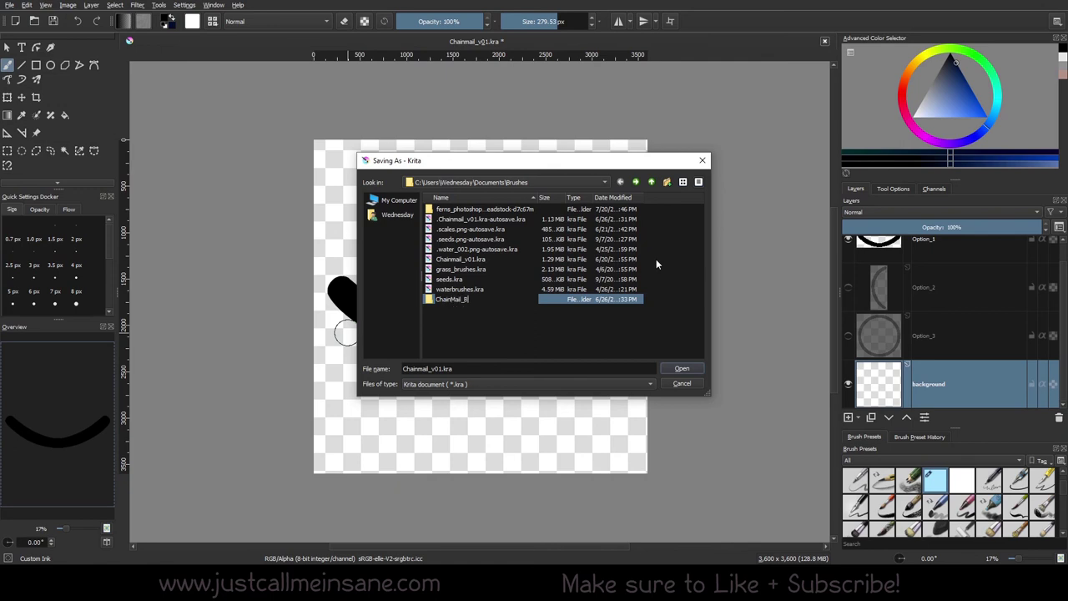
{"action": "type", "text": "rushTest"}
{"action": "key", "text": "Return"}
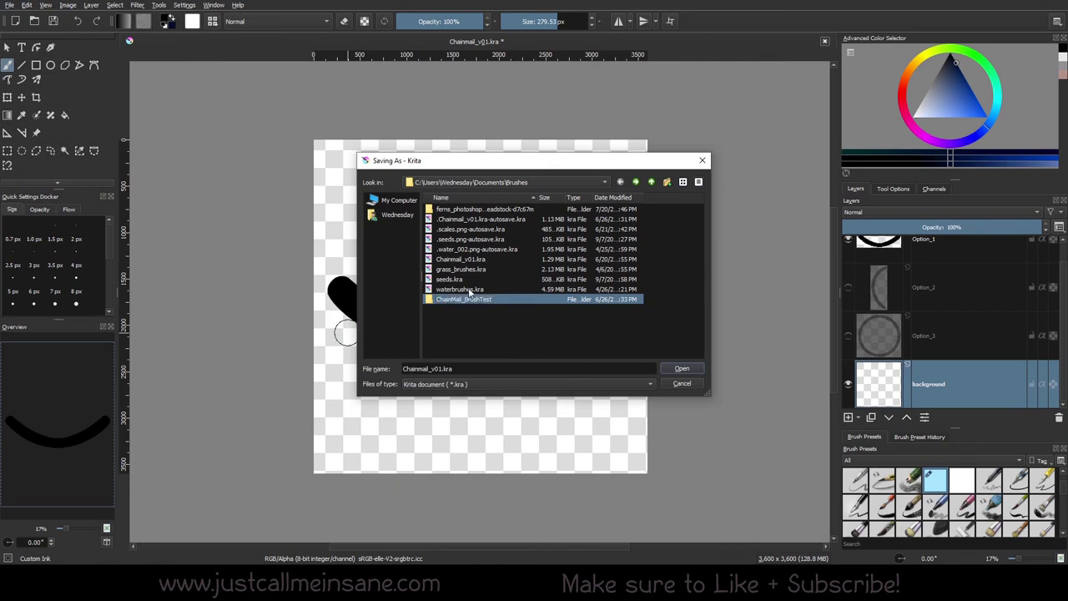
{"action": "double_click", "coordinate": [476, 300]}
Save as PNG named Chainmail_horizontal_v01.png, accepting the PNG options
{"action": "left_click", "coordinate": [460, 383]}
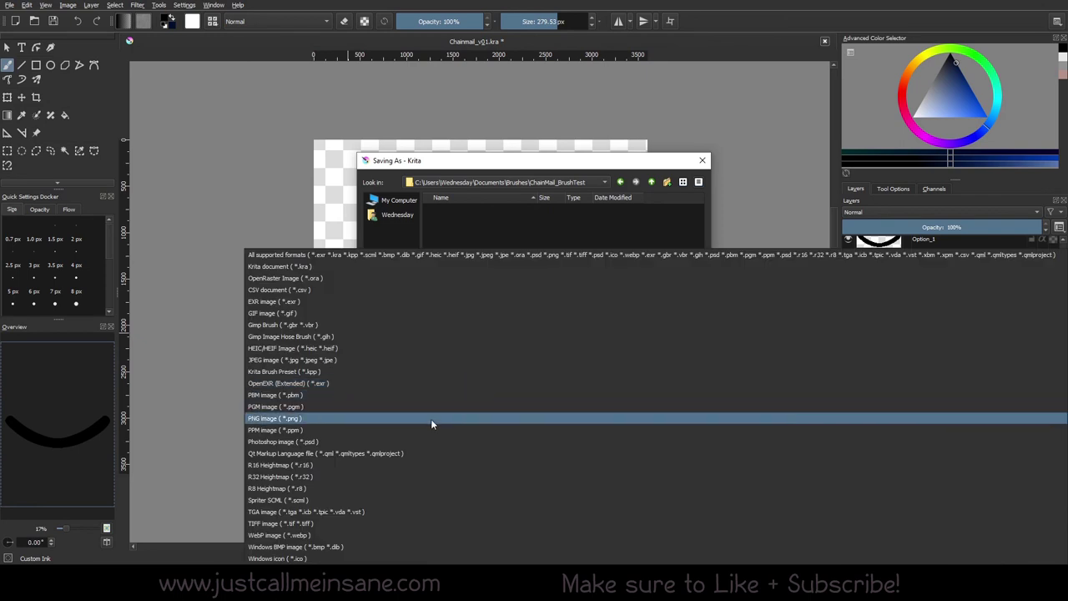
{"action": "left_click", "coordinate": [509, 246]}
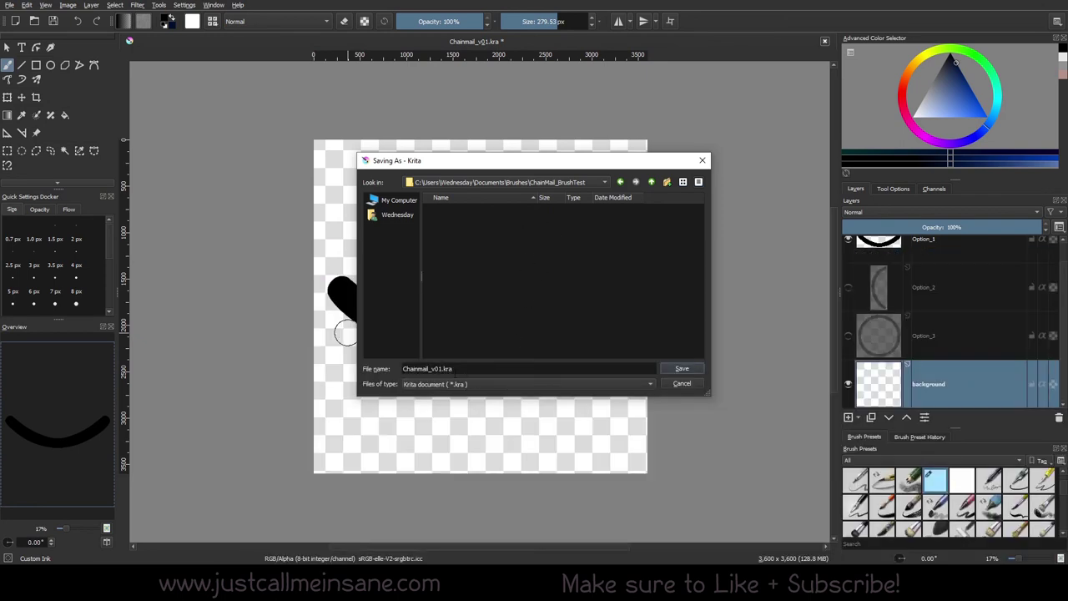
{"action": "left_click", "coordinate": [455, 385]}
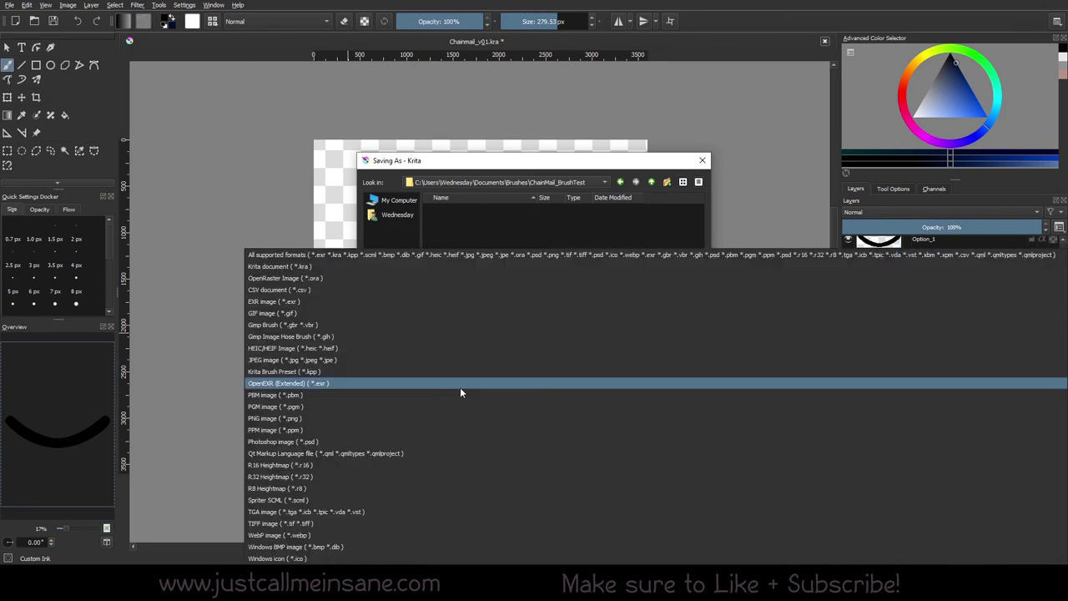
{"action": "left_click", "coordinate": [321, 421]}
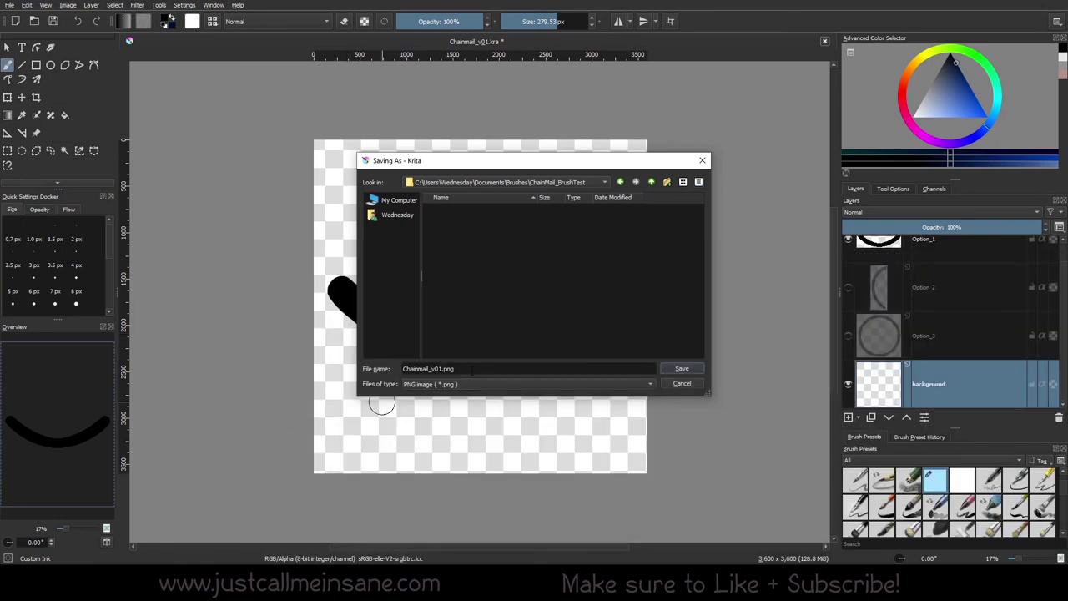
{"action": "left_click", "coordinate": [455, 368]}
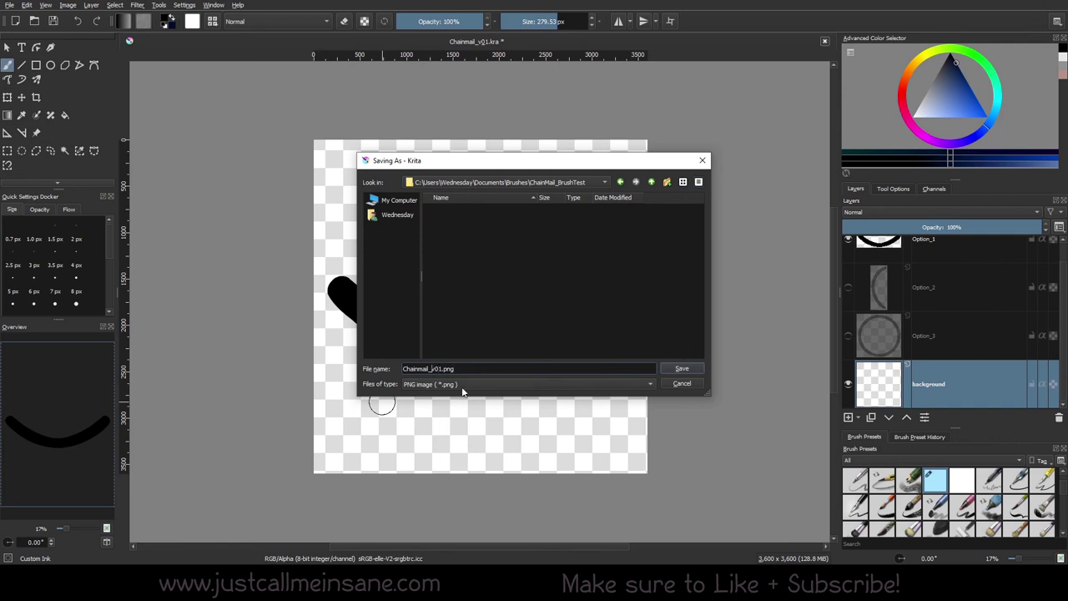
{"action": "type", "text": "horizontal_"}
{"action": "key", "text": "Return"}
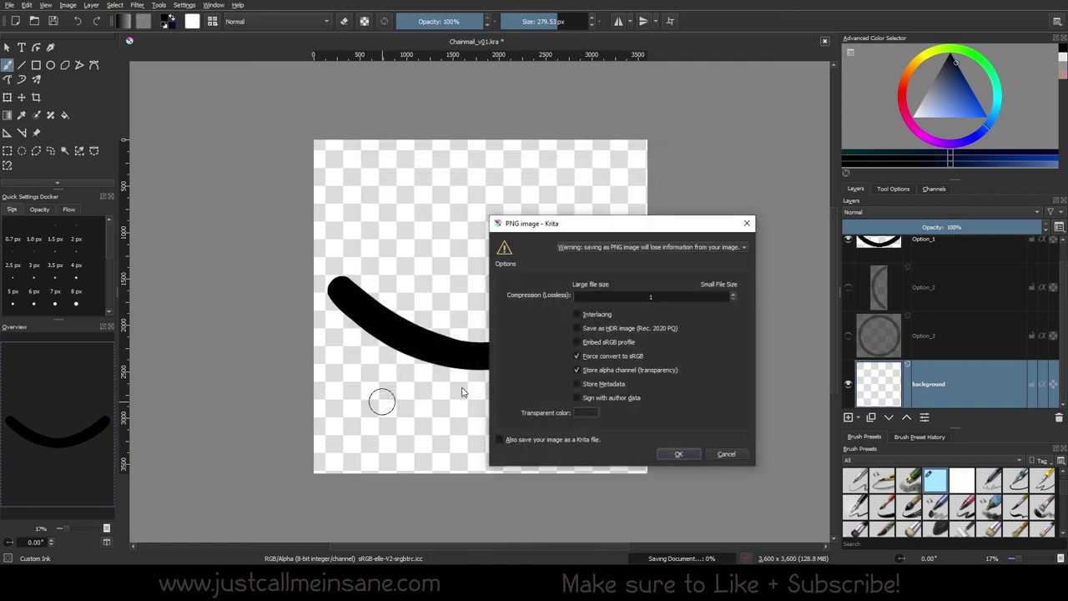
{"action": "left_click", "coordinate": [679, 454]}
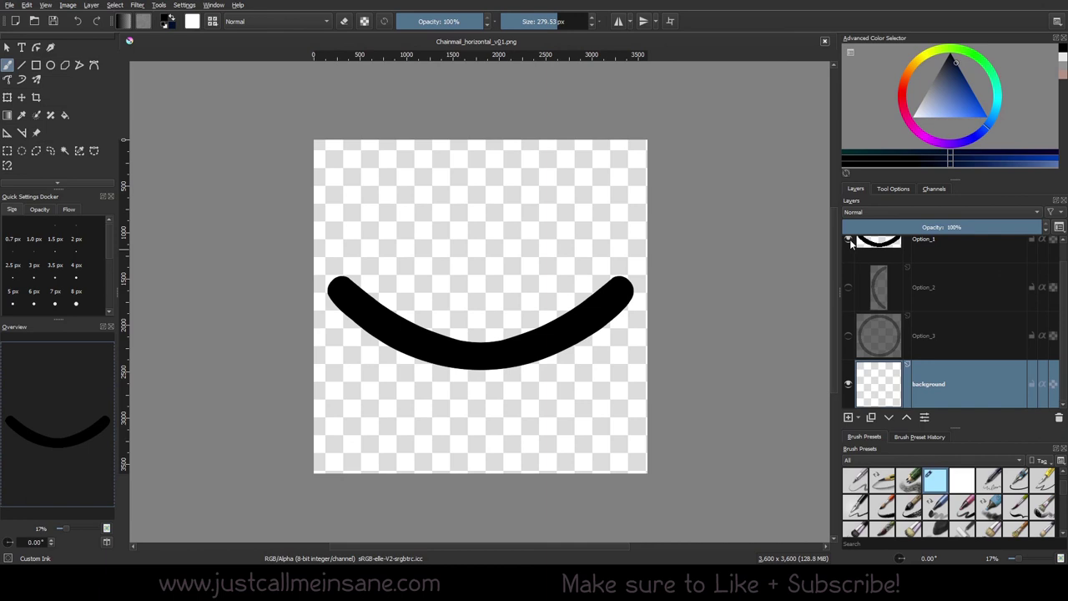
Hide the Option_1 arc layer
{"action": "left_click", "coordinate": [849, 241]}
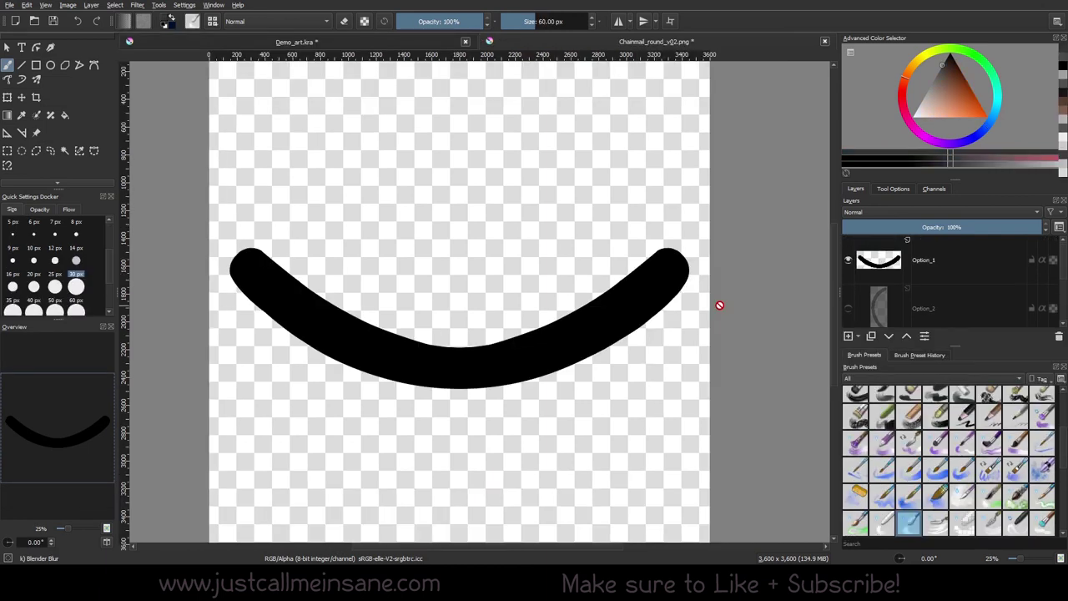